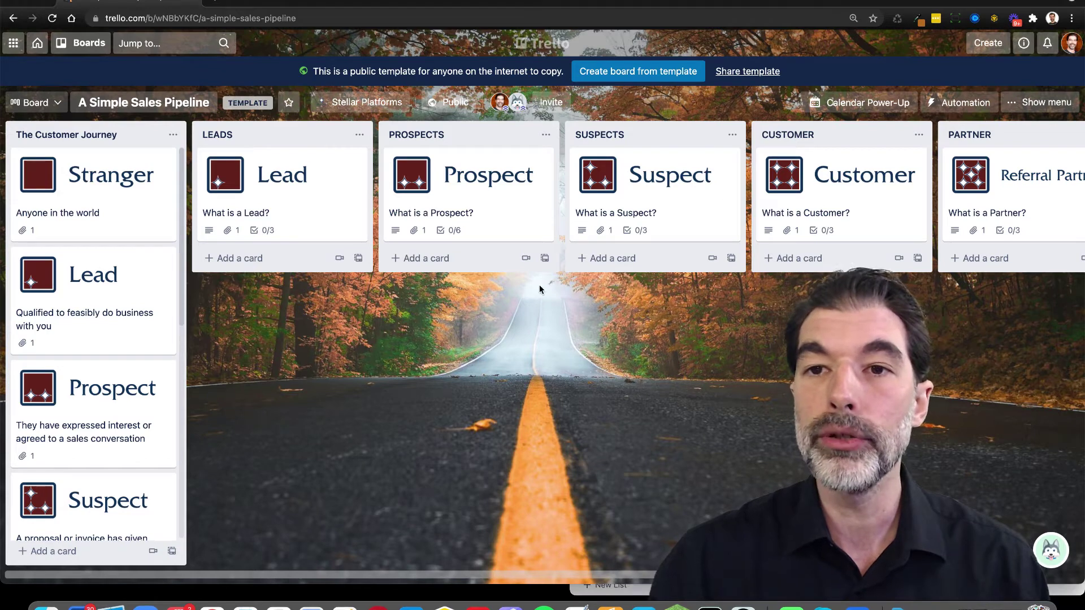
Create a board from the A Simple Sales Pipeline template in Stellar Platforms, keeping its cards
click(622, 80)
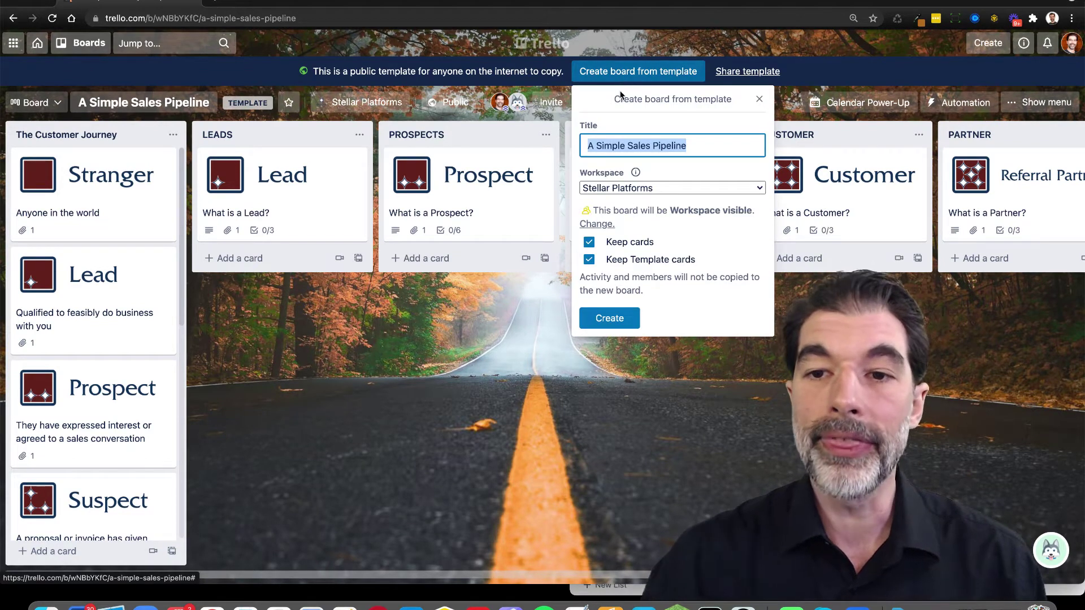
click(624, 320)
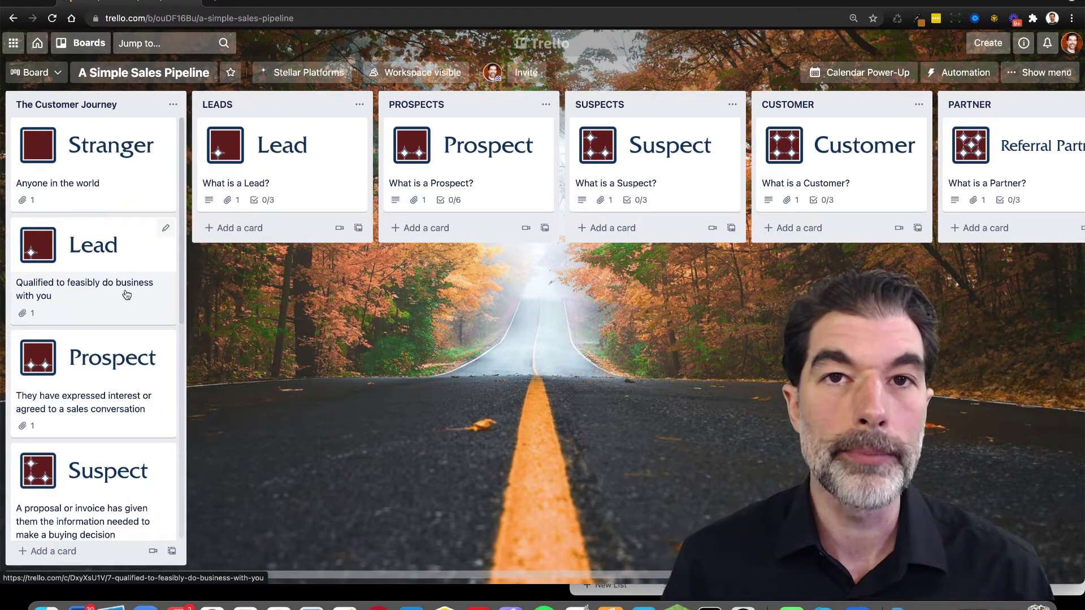
scroll(127, 294, down, 3)
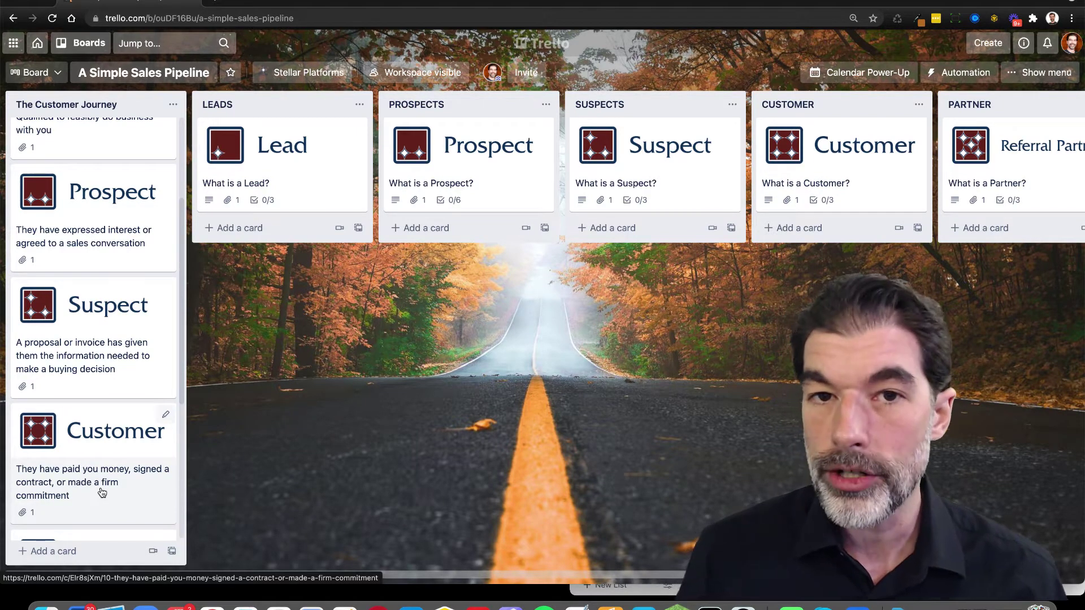
scroll(102, 494, up, 5)
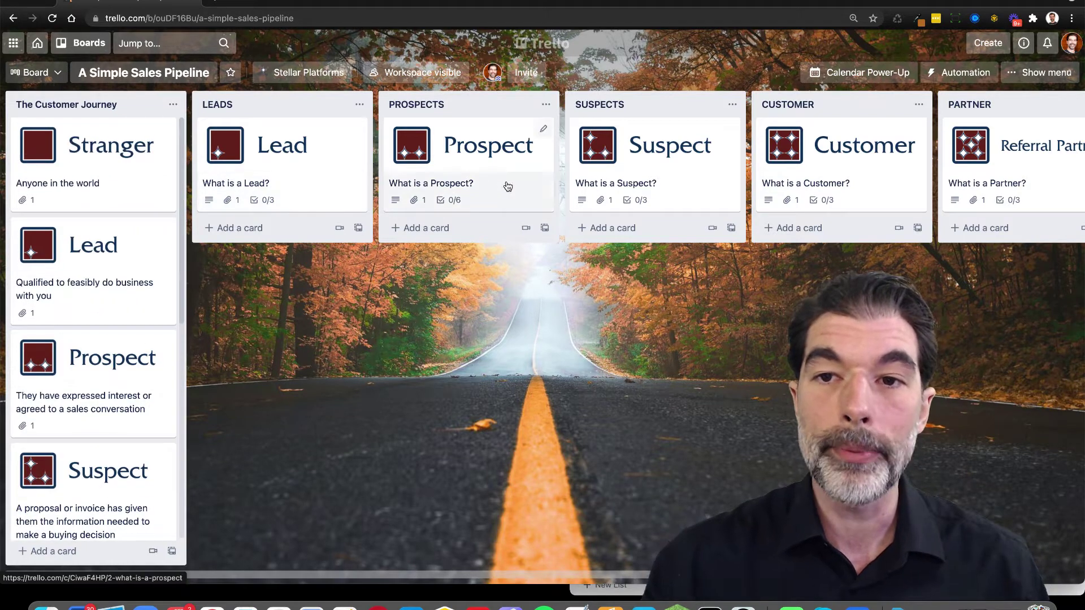
click(327, 150)
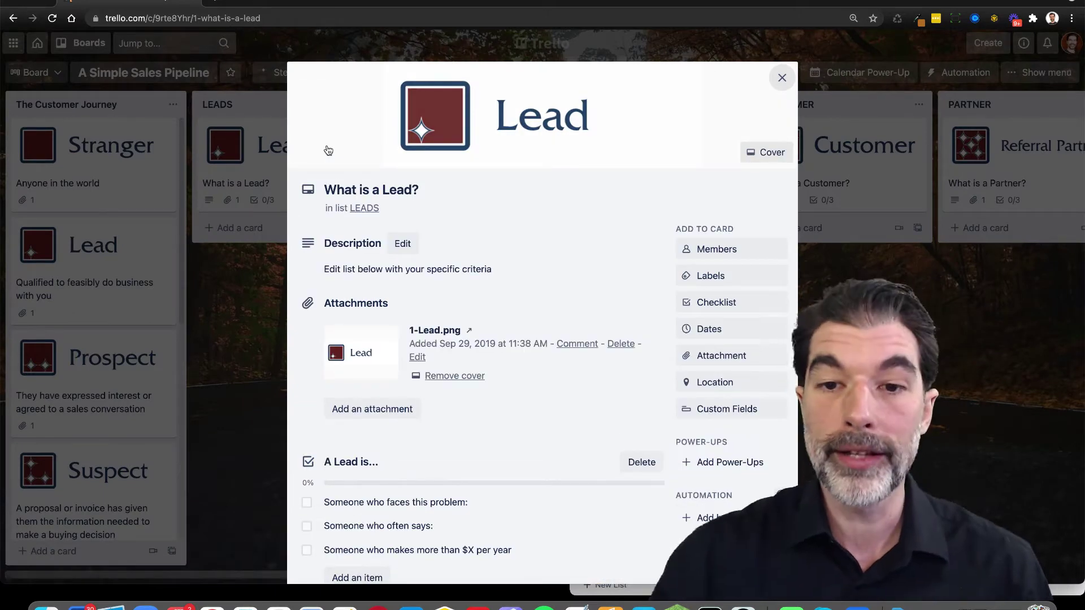
scroll(328, 151, down, 2)
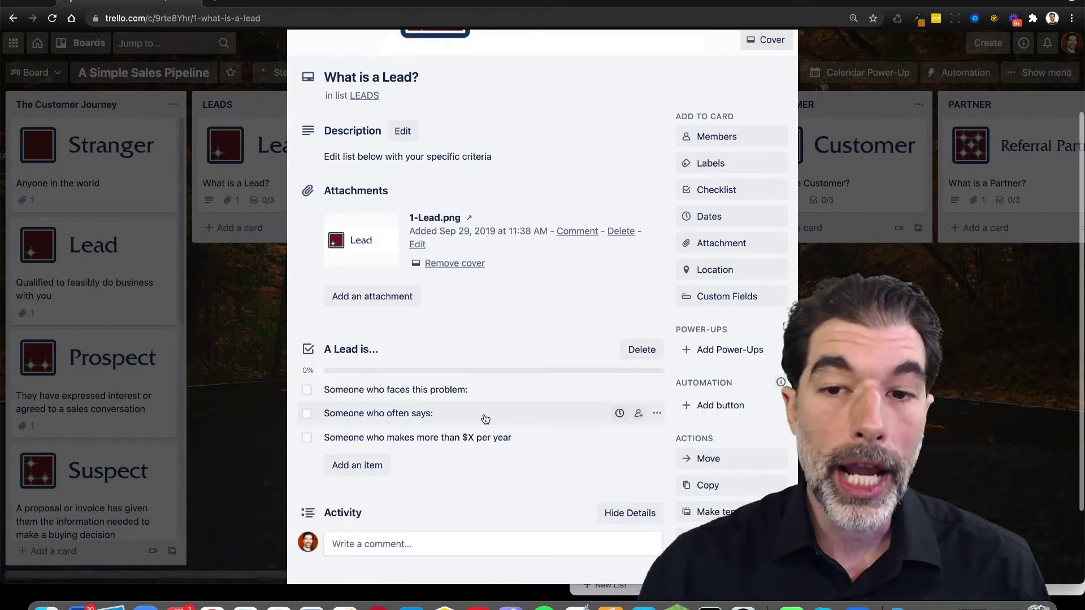
click(484, 390)
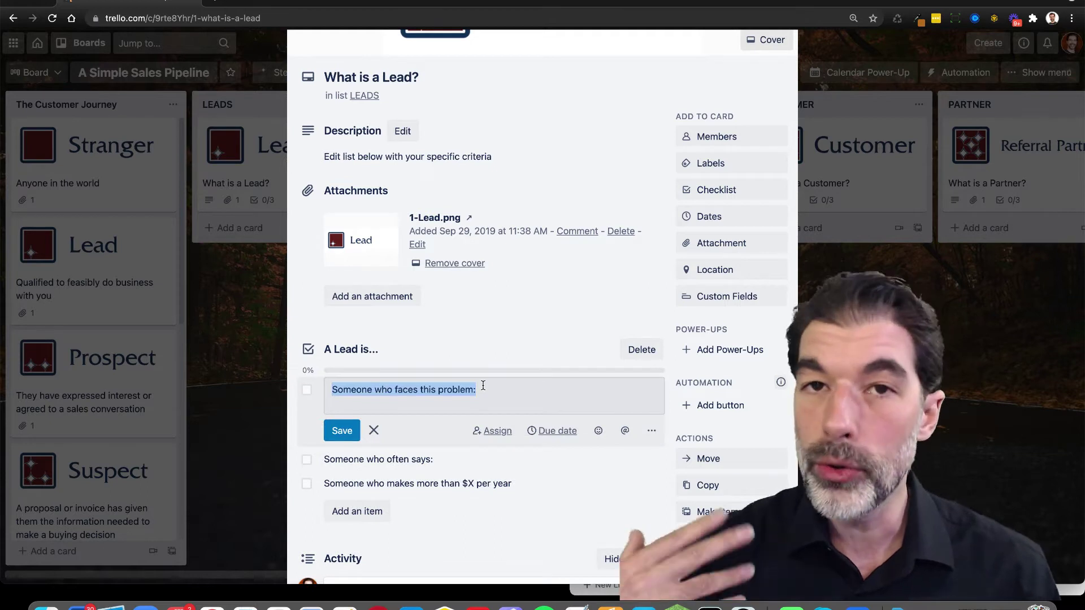
click(414, 467)
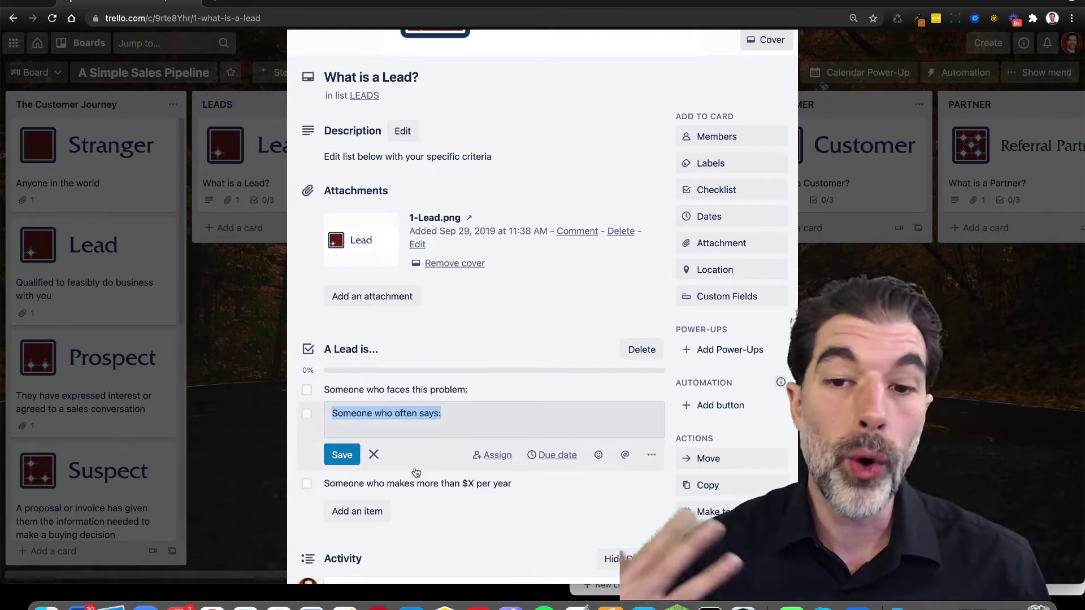
click(432, 485)
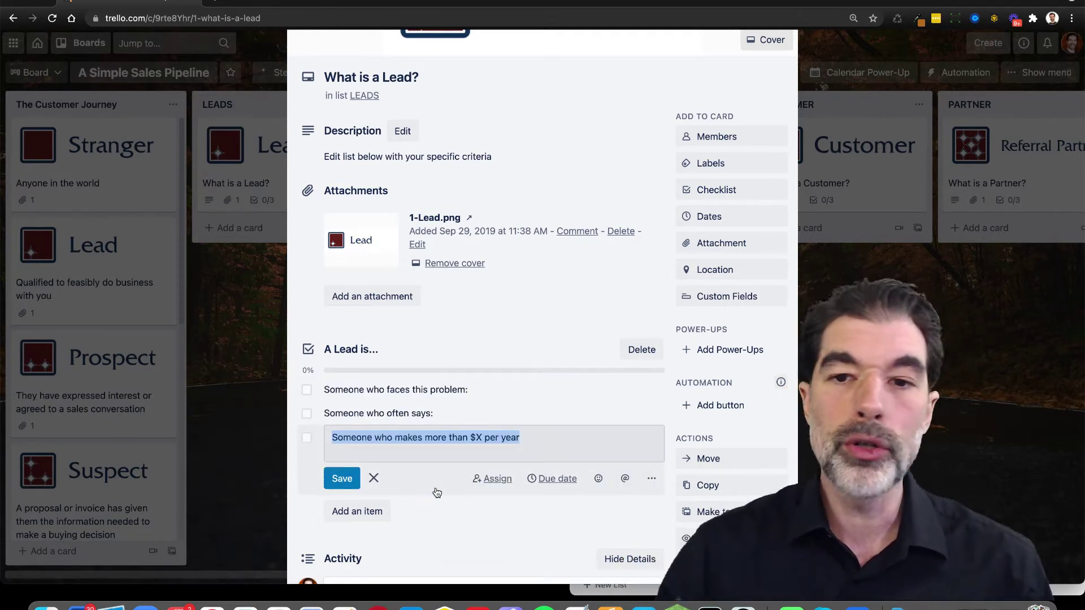
click(263, 445)
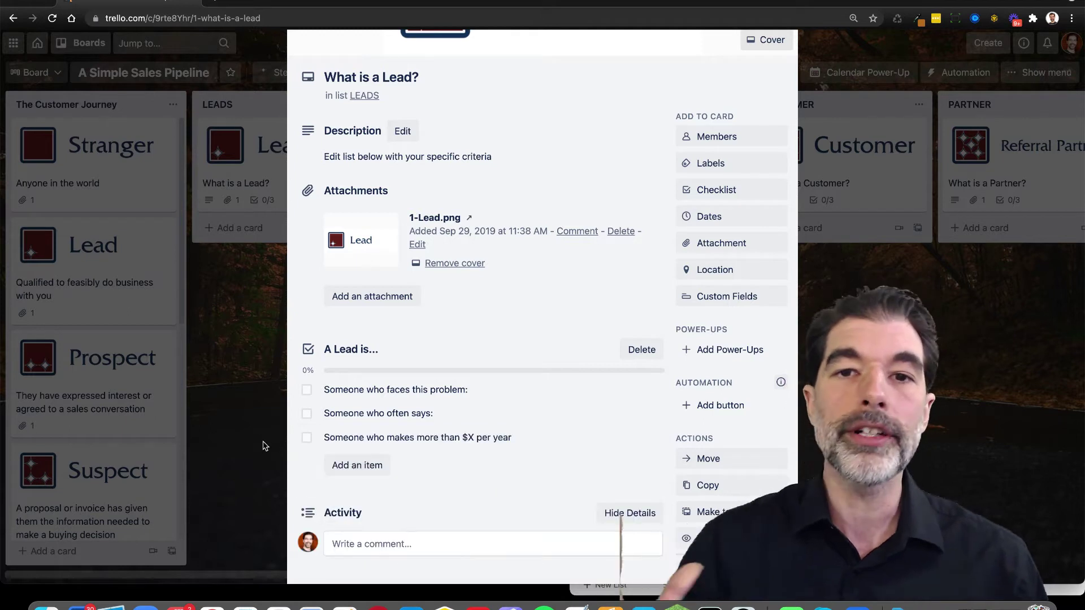
click(341, 465)
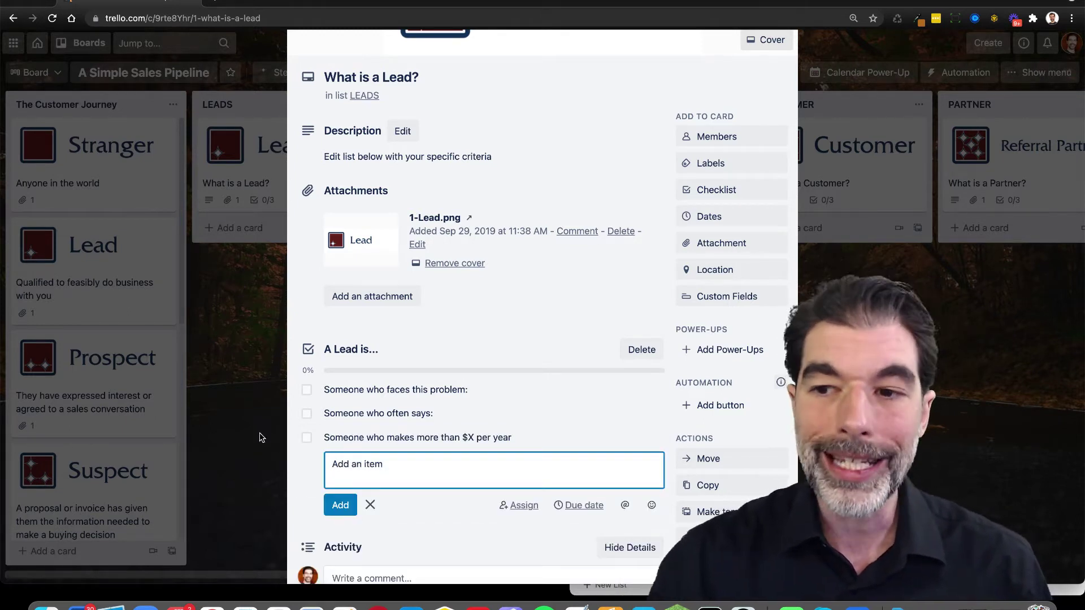
click(261, 438)
scroll(261, 438, up, 3)
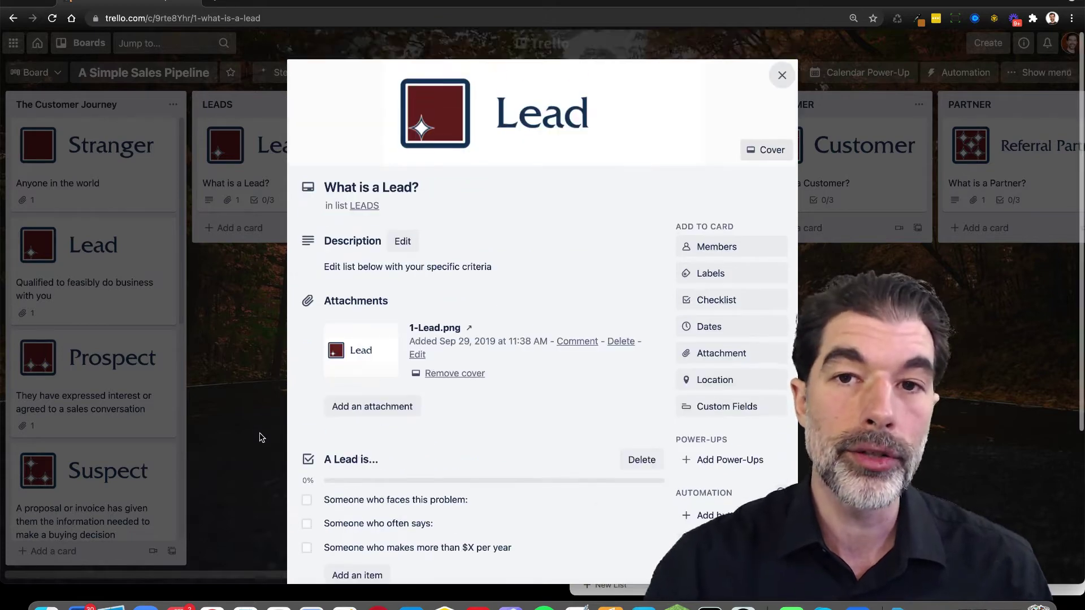
click(261, 438)
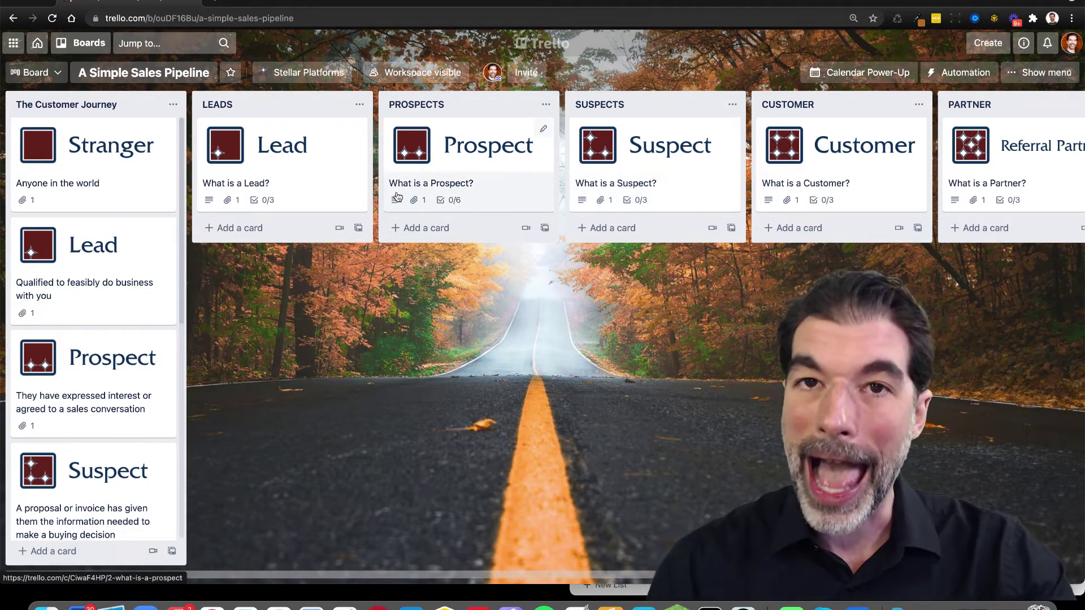
Add three cards titled with leads' names to LEADS, then open the third card's details
click(286, 228)
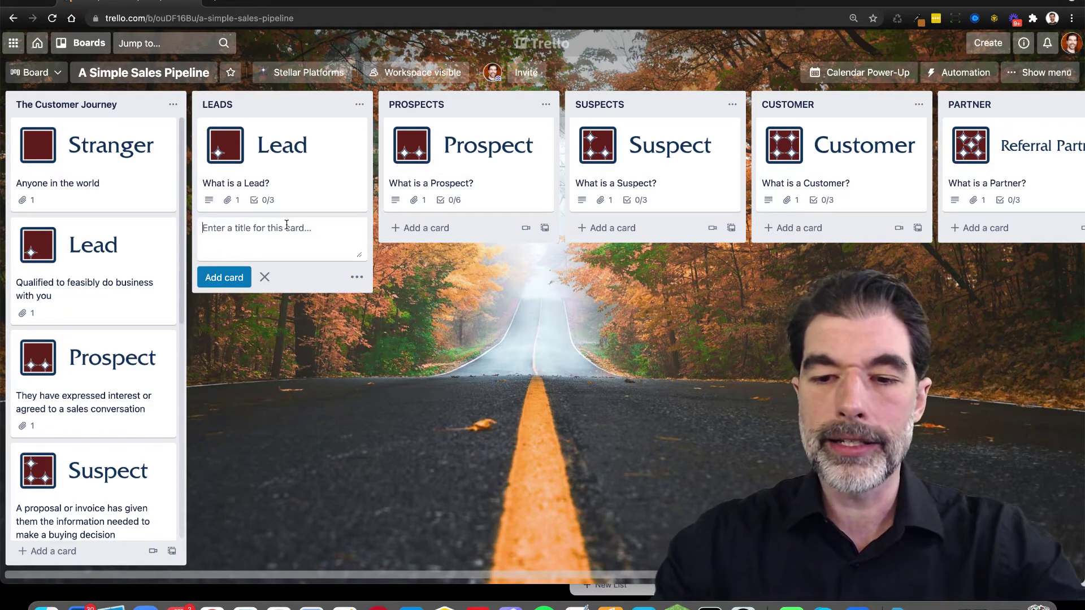
text(Clark Kent)
key(Return)
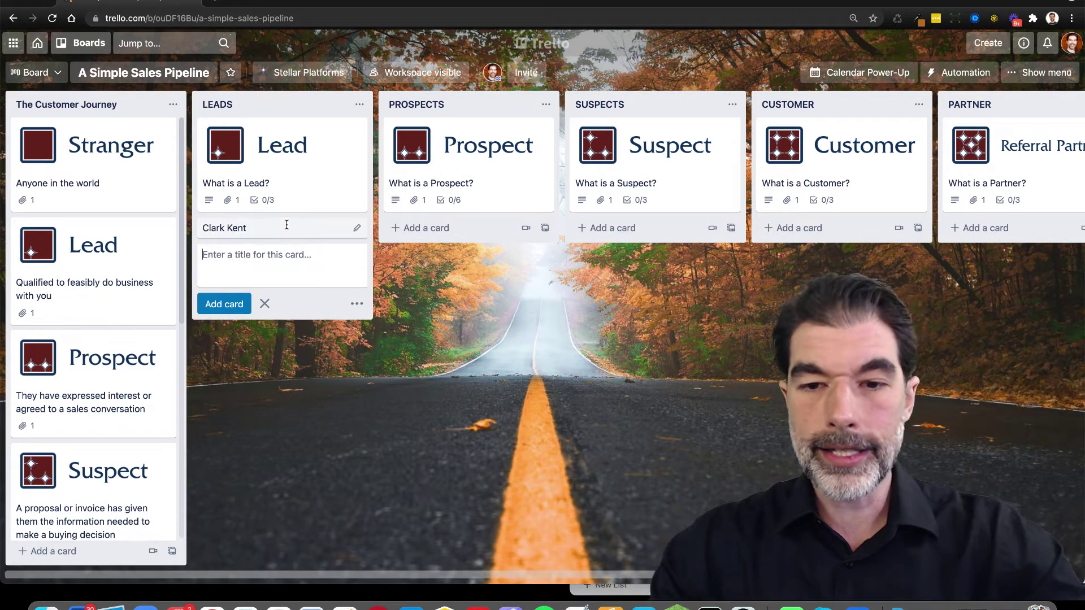
text(Bruce Way)
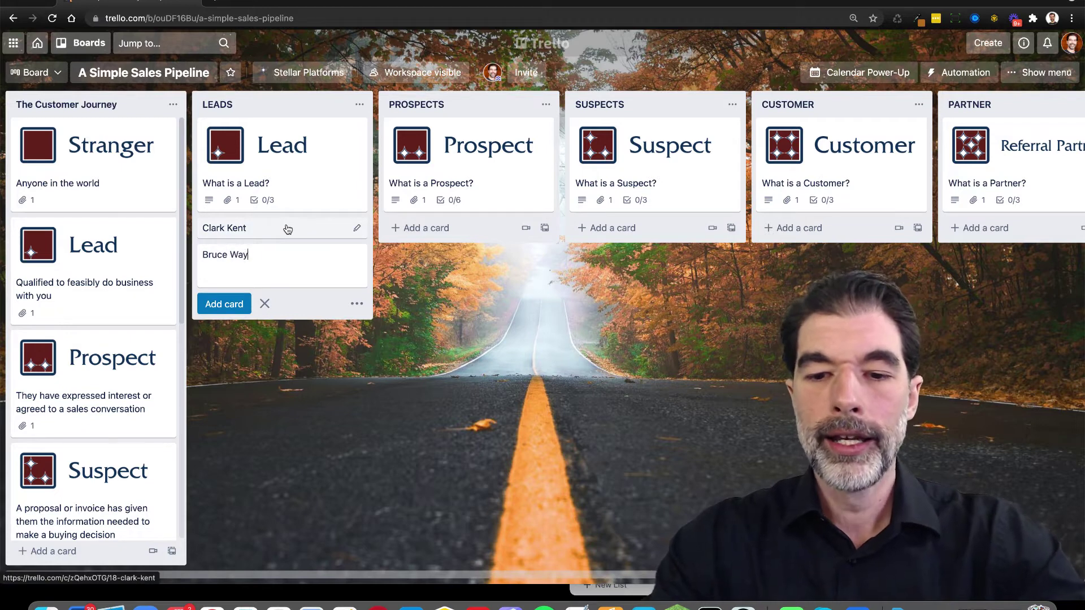
text(ne)
key(Return)
text(Charles Xavier)
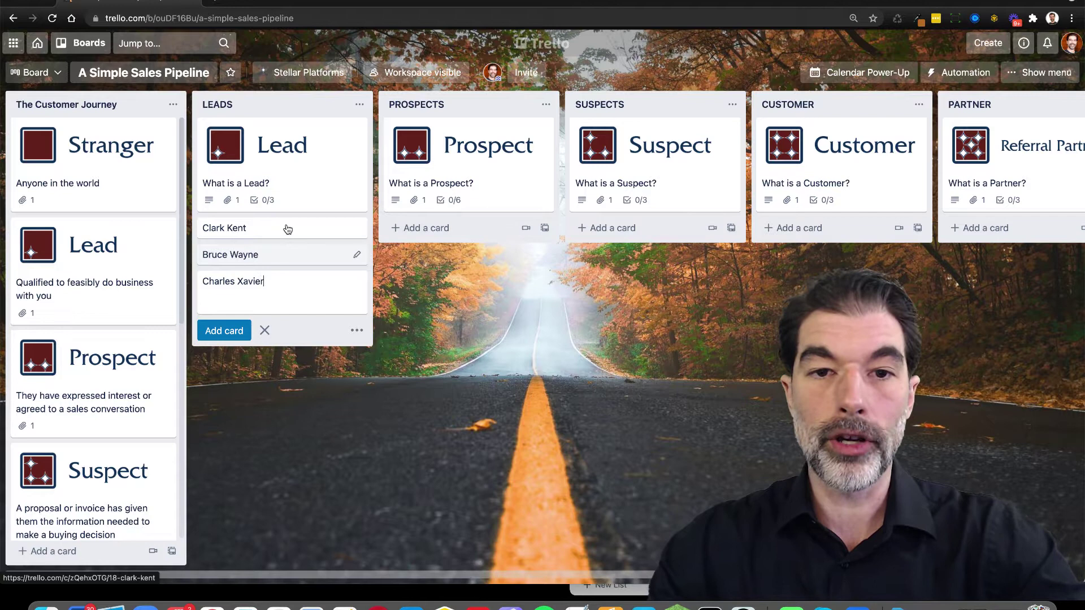
key(Return)
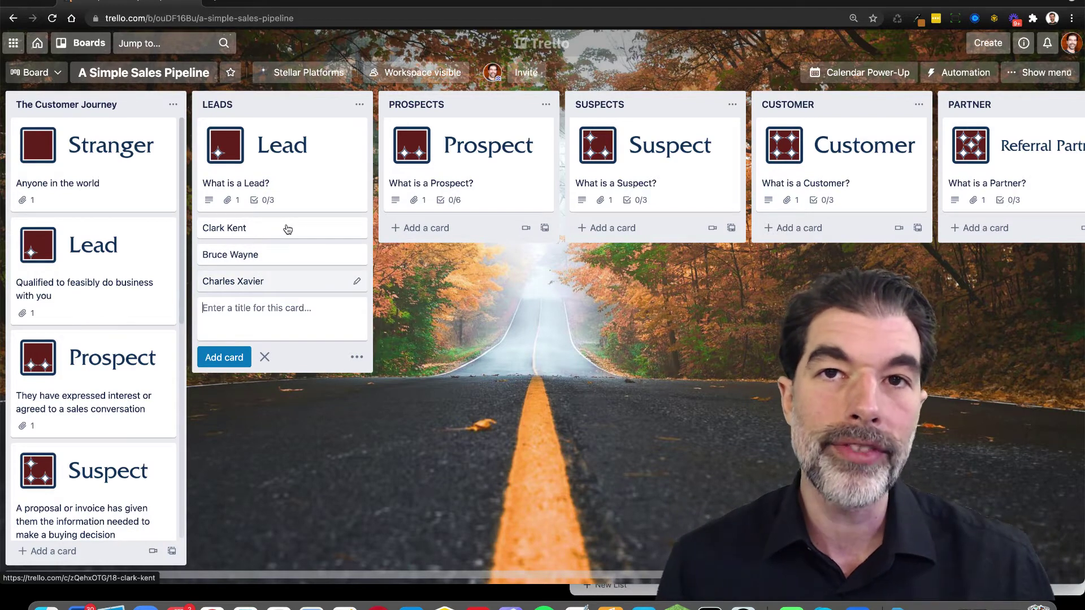
click(287, 282)
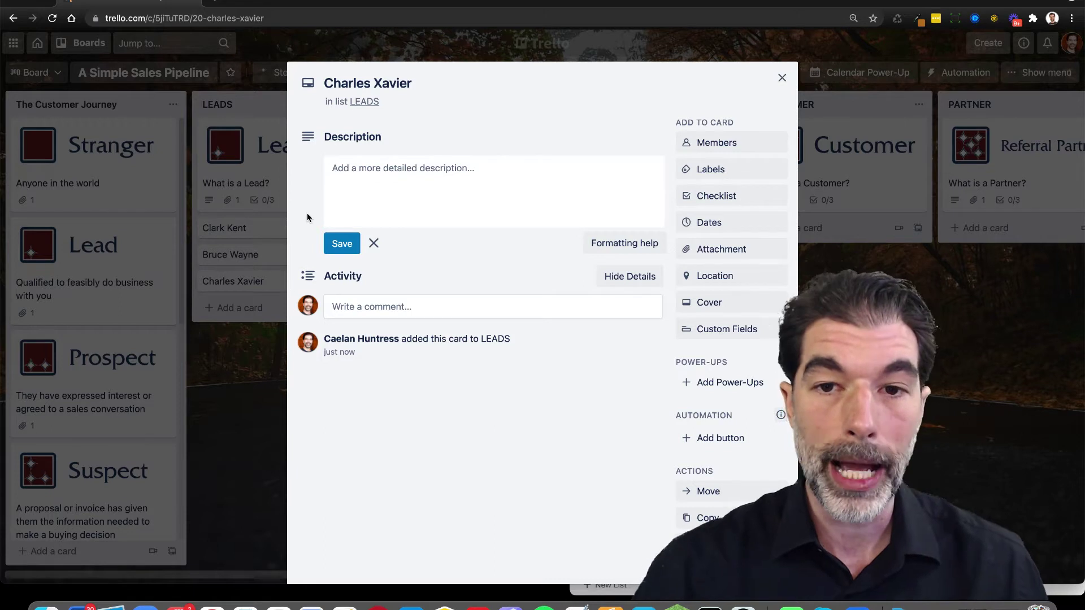
Move the third lead card to PROSPECTS and the second lead through SUSPECTS into CUSTOMER
click(418, 301)
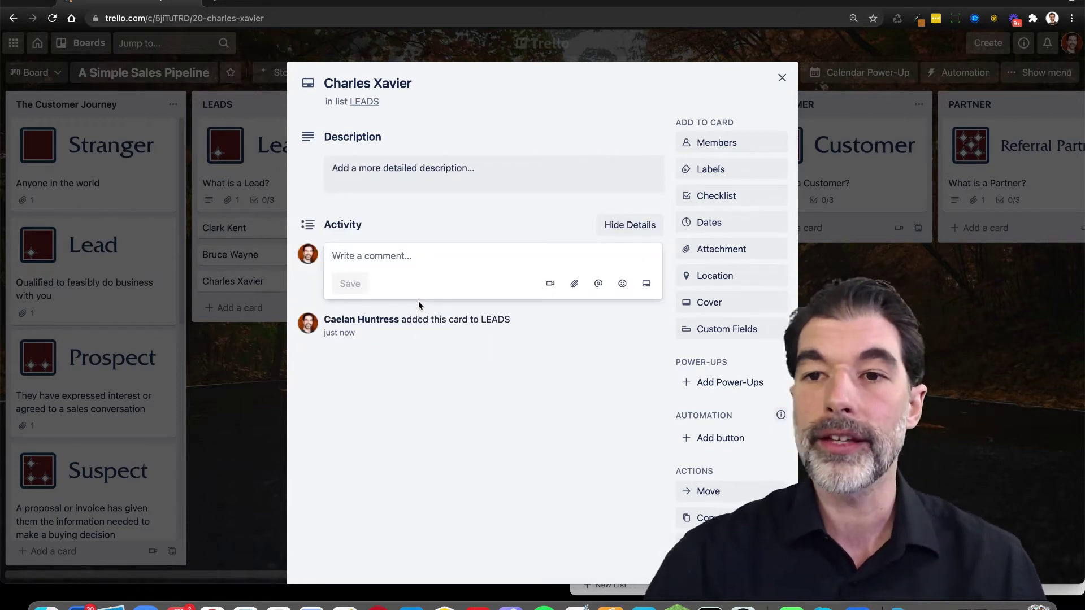
key(Escape)
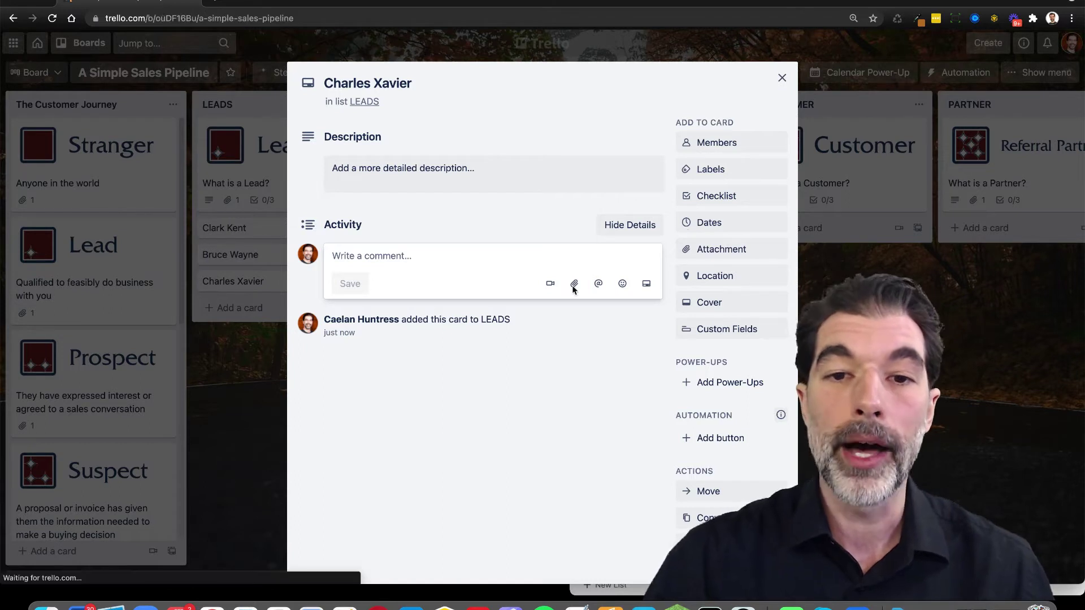
drag(298, 283, 439, 247)
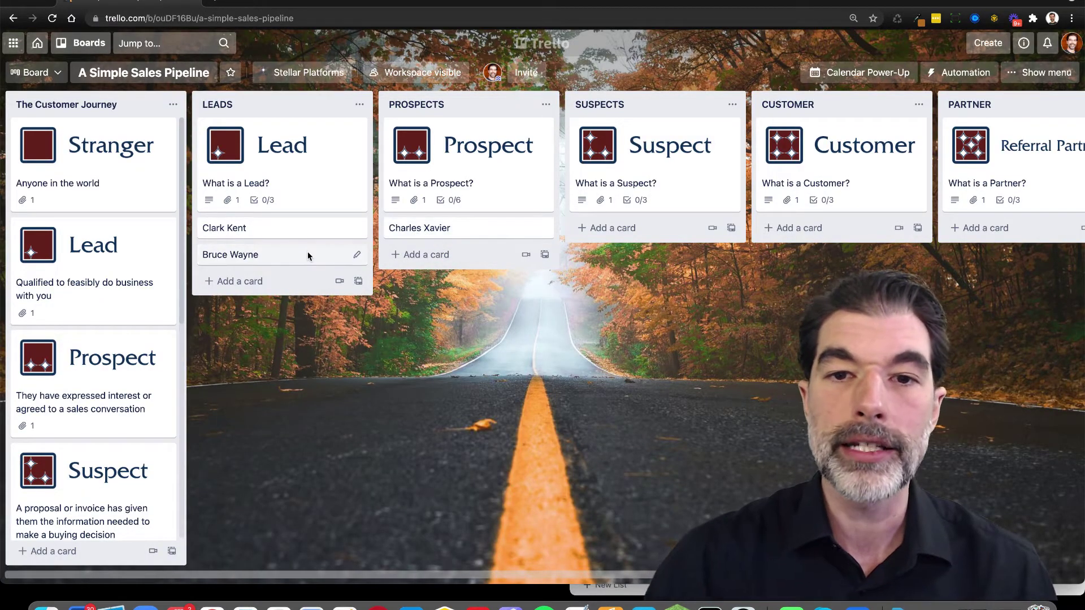
drag(313, 255, 636, 232)
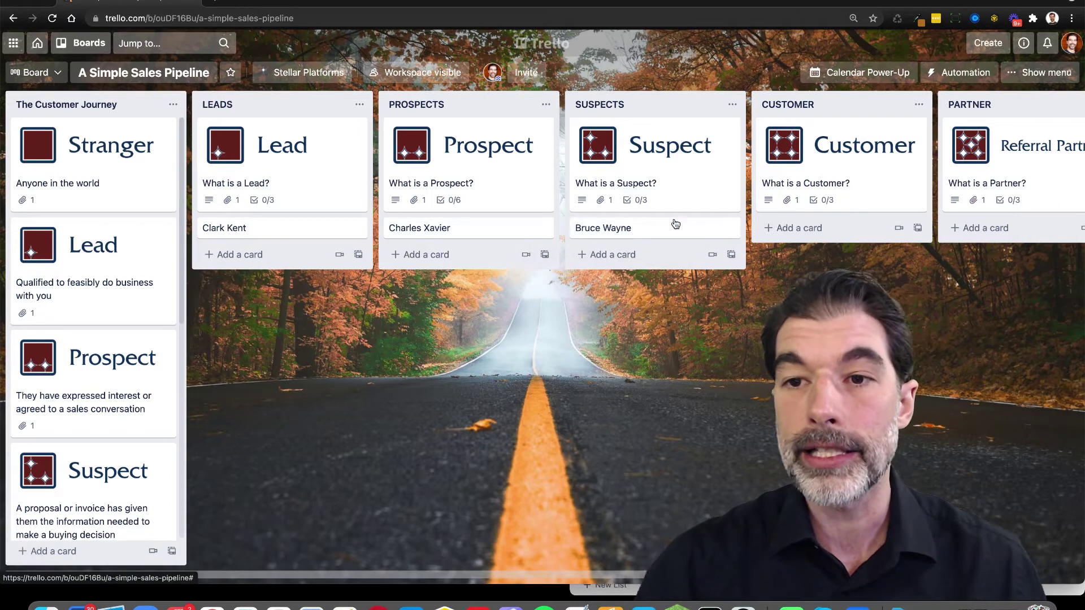
drag(670, 226, 798, 217)
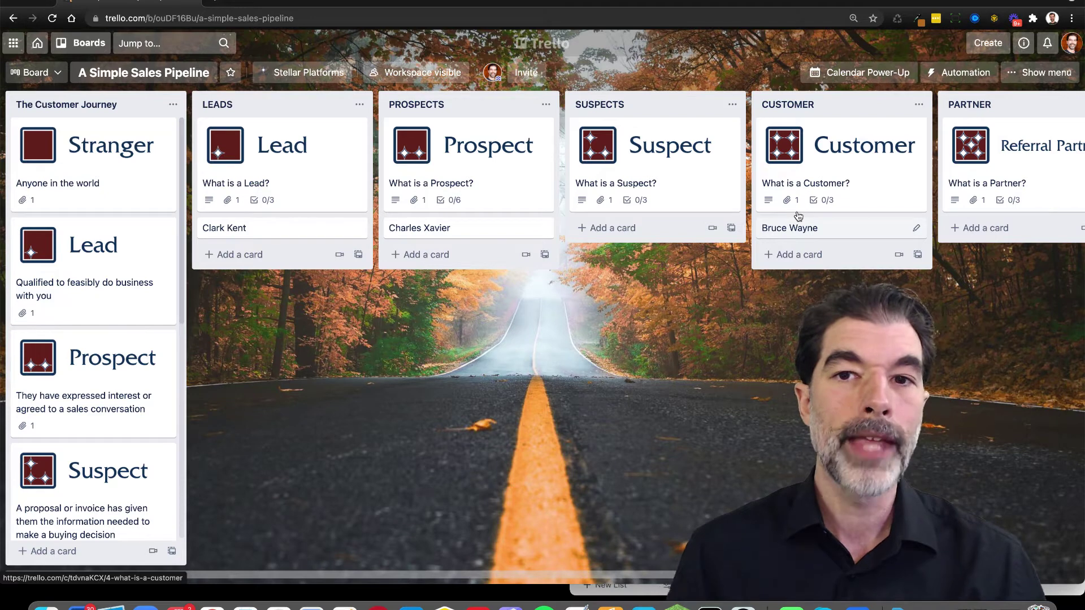
From the INSTRUCTIONS list's Try This Google Doc card, follow the TEMPLATE Pipeline Time Workbook link
scroll(798, 217, right, 5)
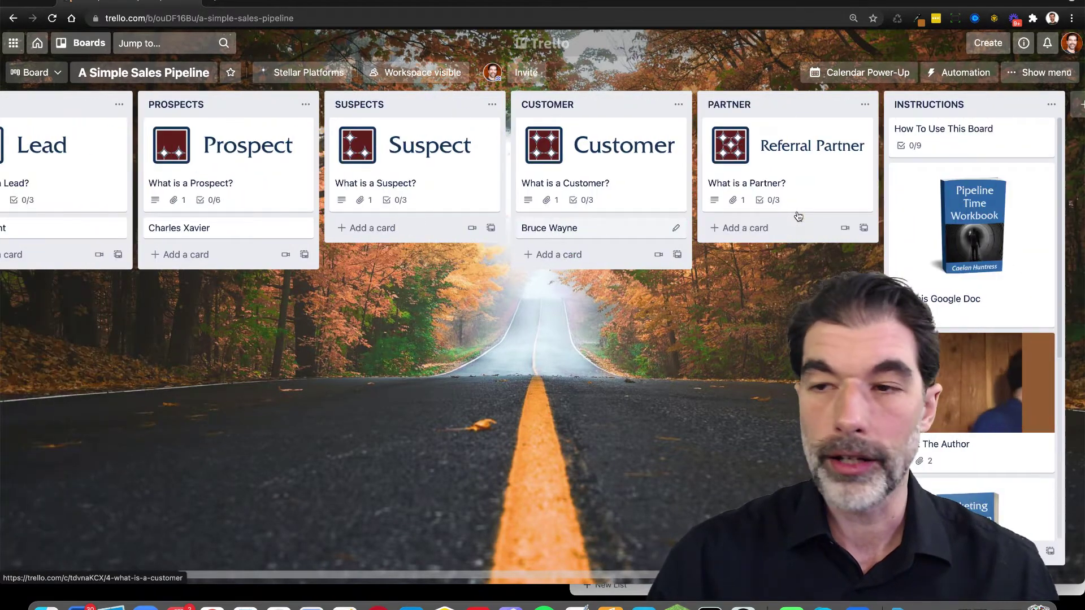
click(943, 224)
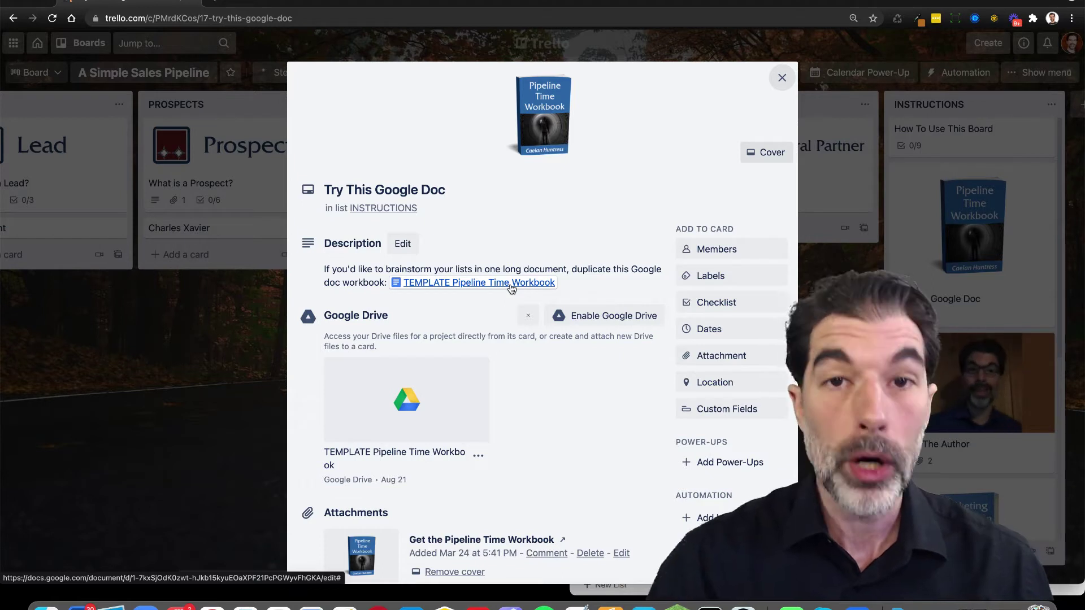
click(512, 289)
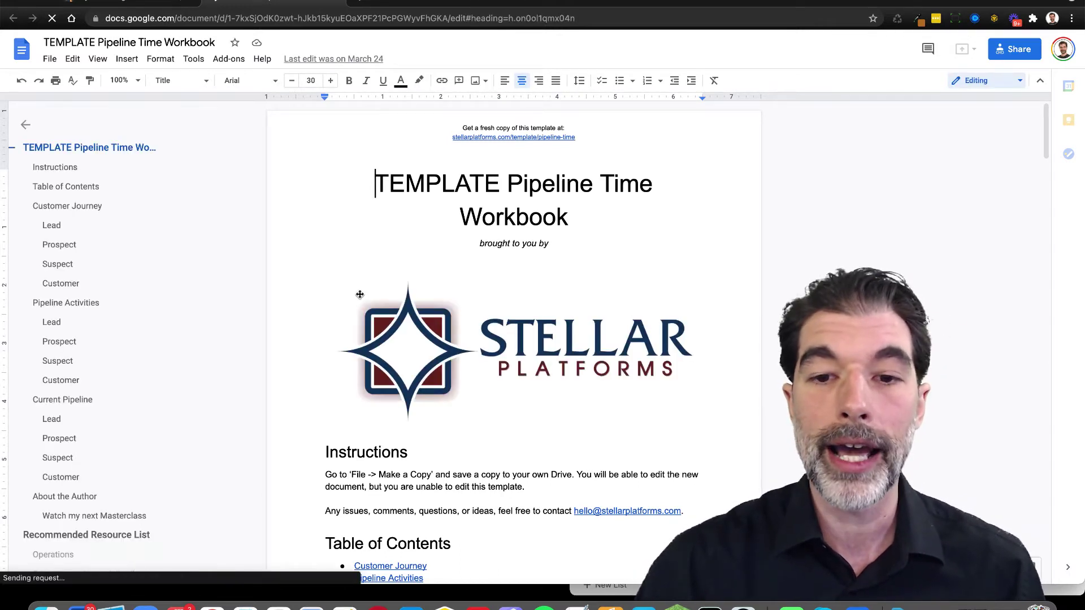
Make a copy of the workbook from the File menu, naming it 'My Pipeline Time Workbook'
triple_click(372, 475)
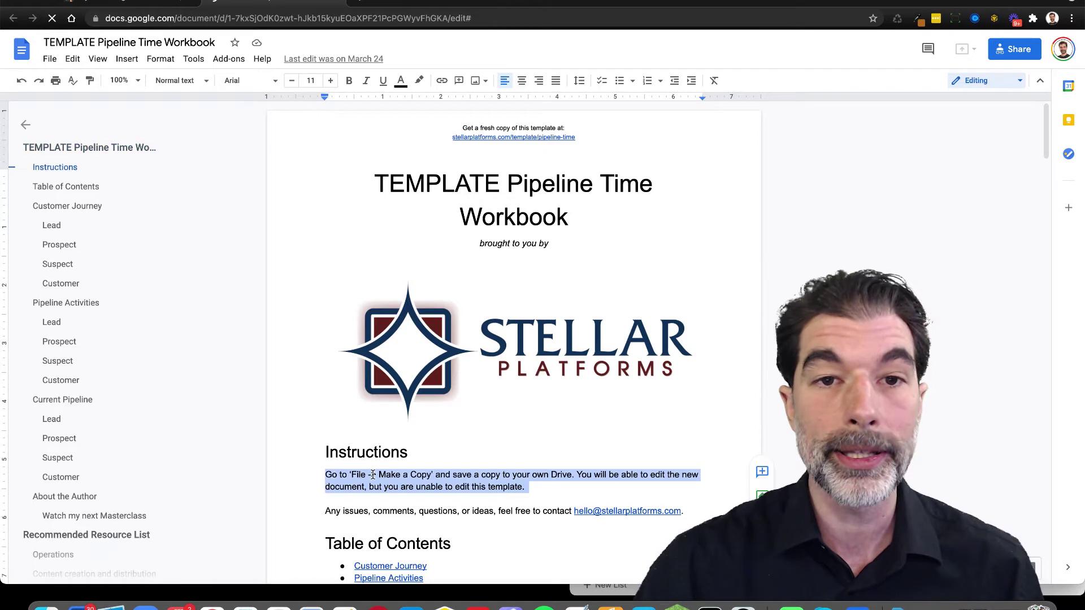
click(51, 59)
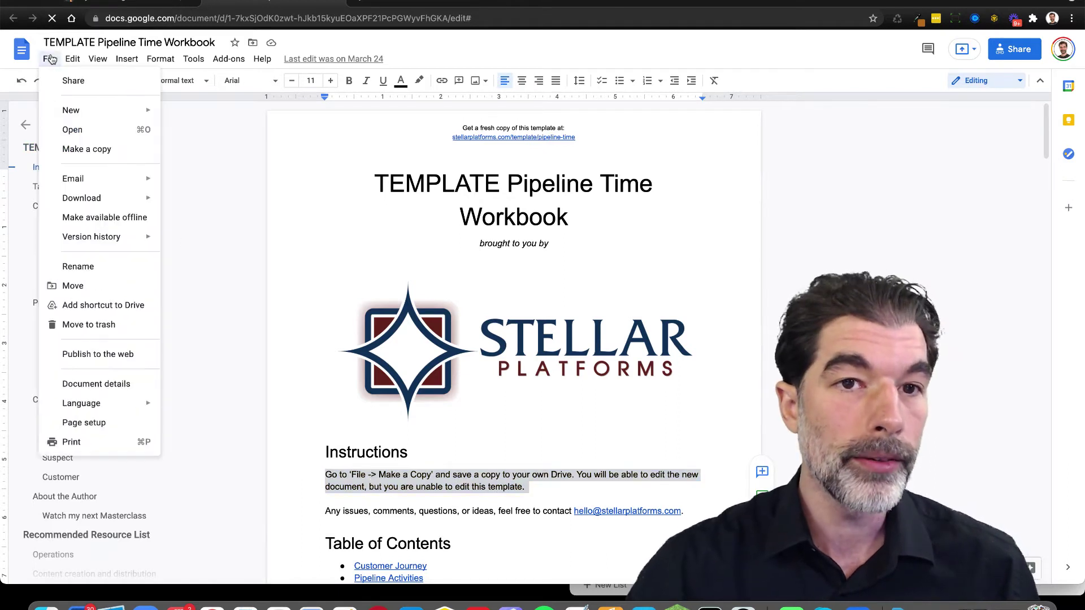
click(84, 150)
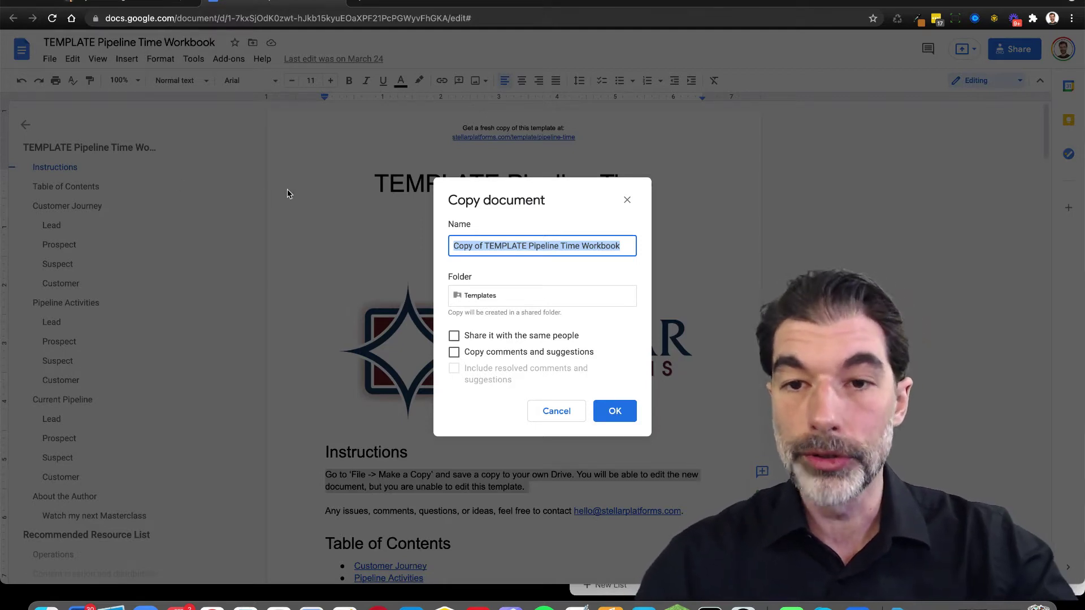
double_click(498, 246)
key(BackSpace)
key(BackSpace)
key(BackSpace)
key(BackSpace)
key(BackSpace)
key(BackSpace)
key(BackSpace)
key(BackSpace)
key(BackSpace)
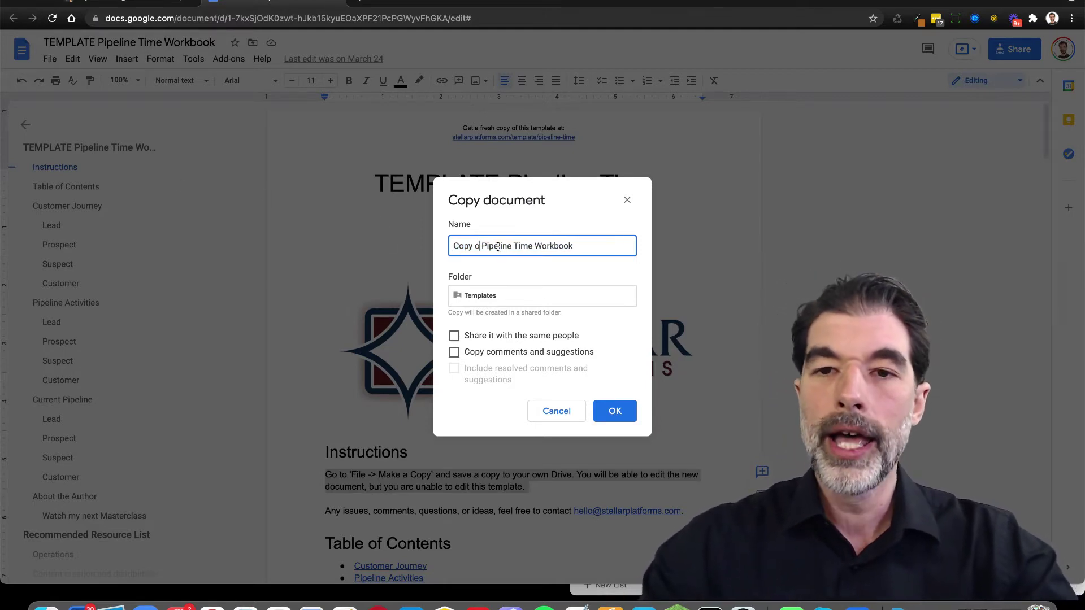
text(My)
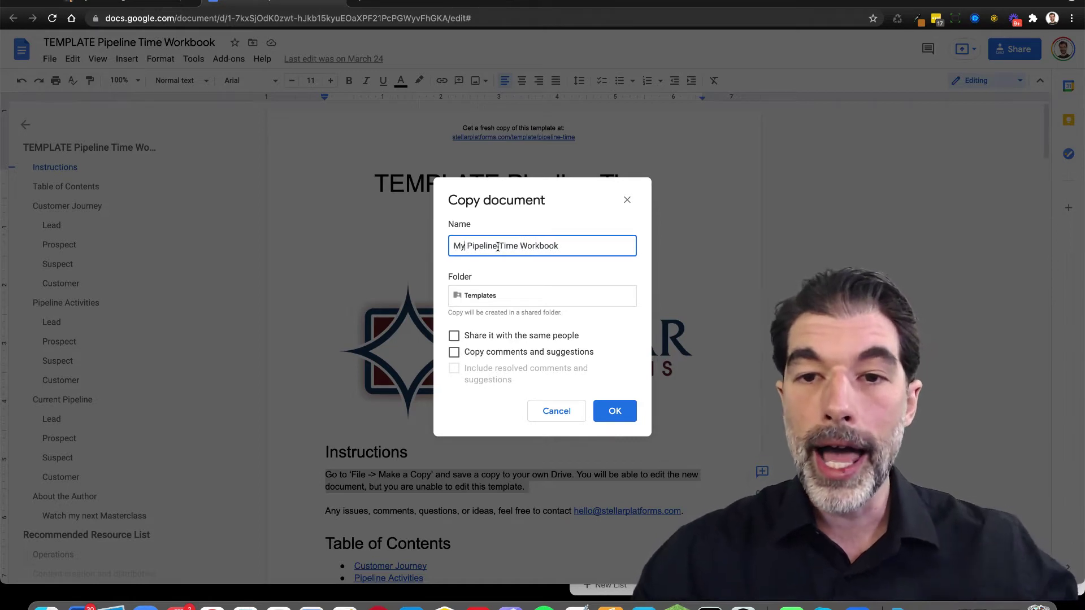
click(619, 411)
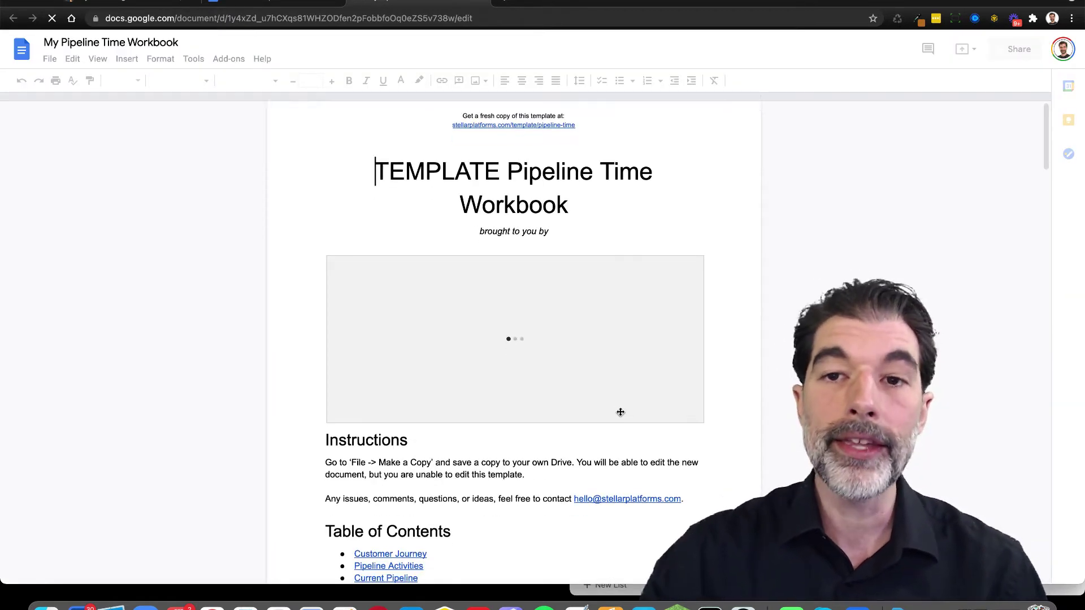
Browse the document's contents links down to the Customer Journey section
scroll(621, 412, down, 3)
scroll(620, 412, down, 2)
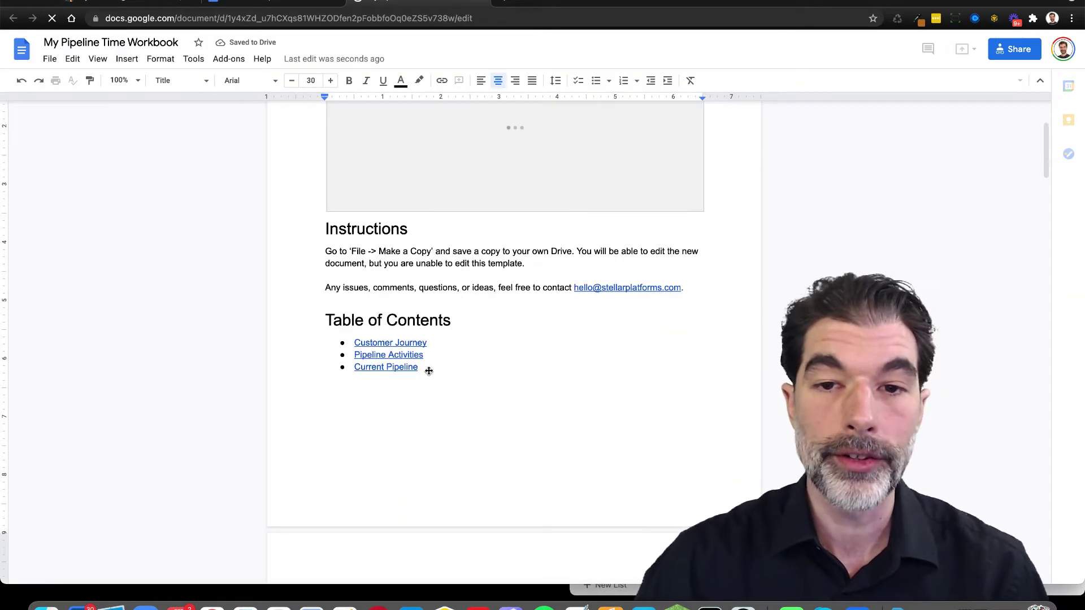
click(452, 349)
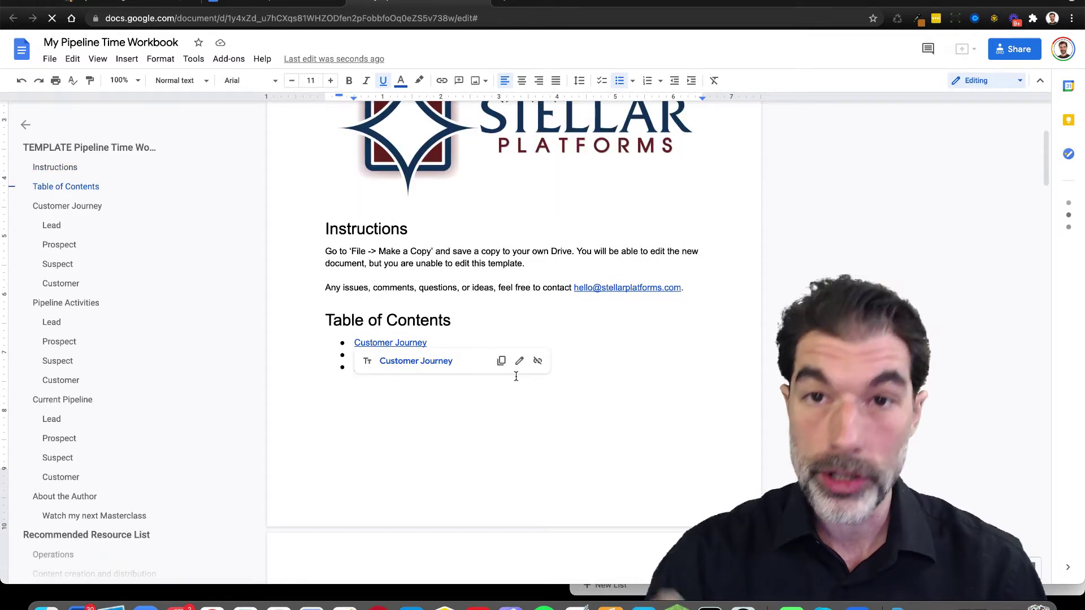
scroll(506, 396, down, 1)
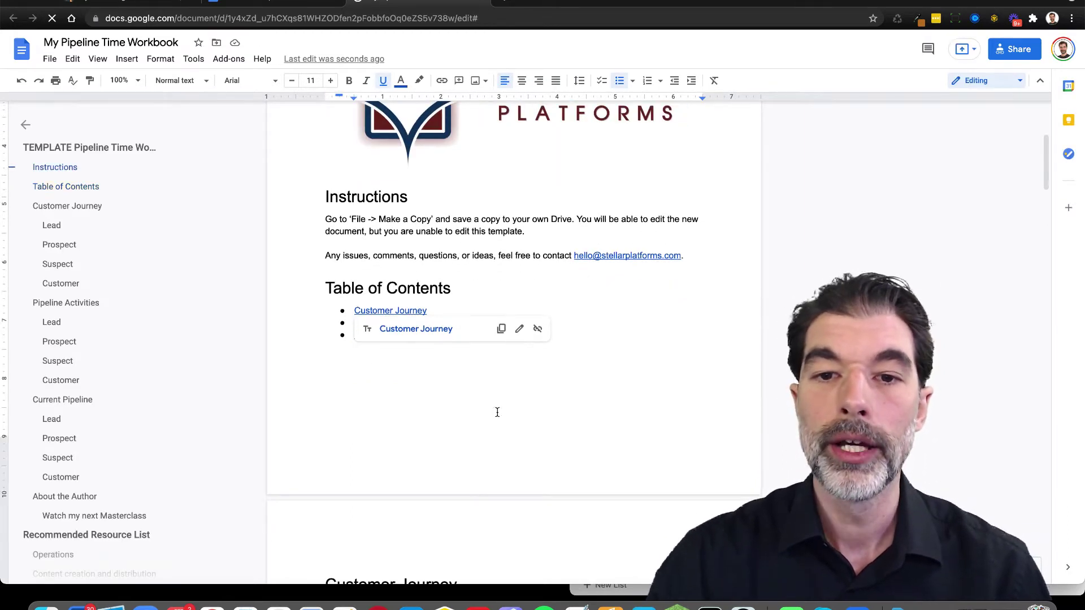
click(455, 358)
click(431, 322)
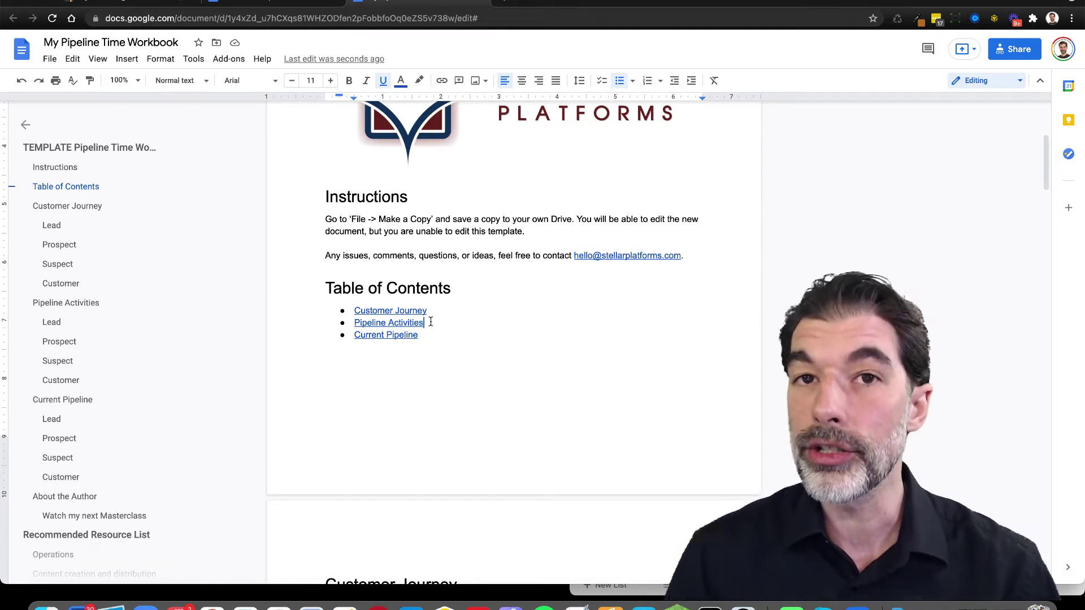
scroll(430, 322, down, 1)
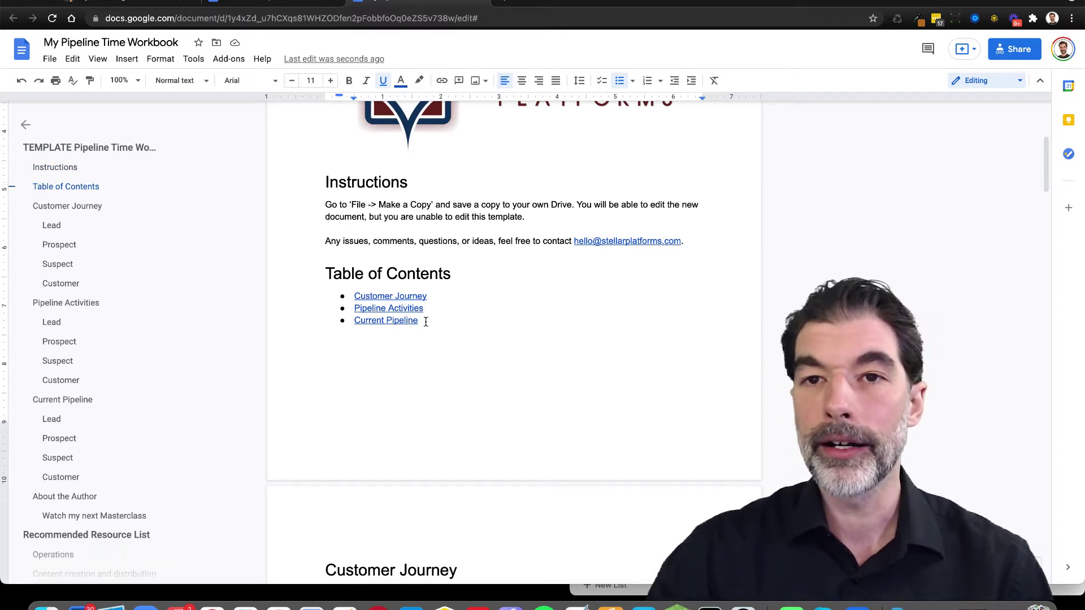
scroll(426, 322, down, 10)
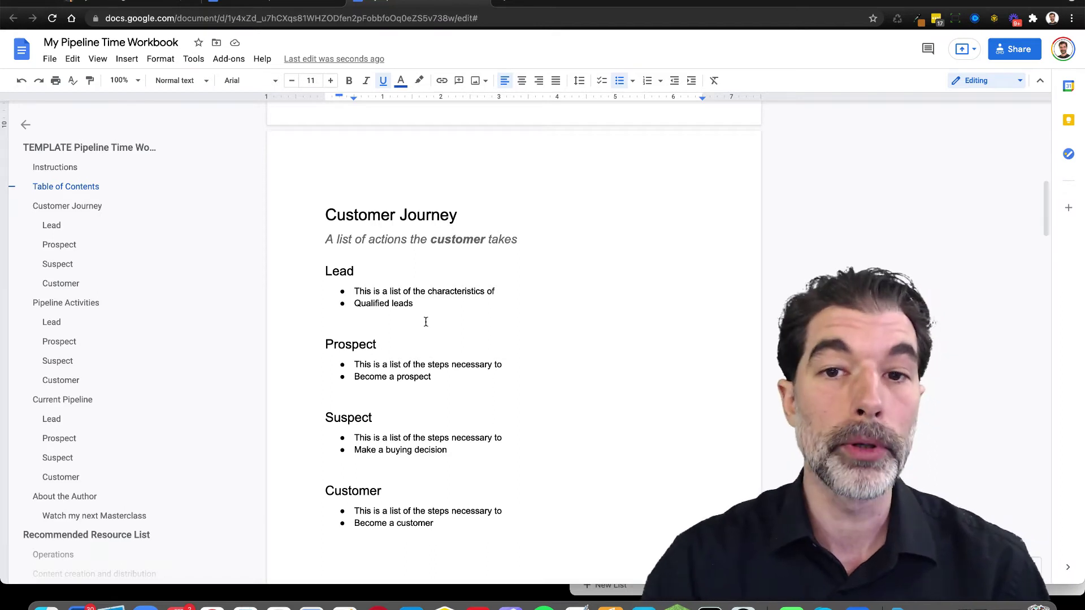
scroll(425, 322, down, 2)
scroll(426, 321, up, 1)
Replace the Lead bullets with 'Someone who has a website', 'No website' and 'Hates their website'
drag(424, 250, 351, 239)
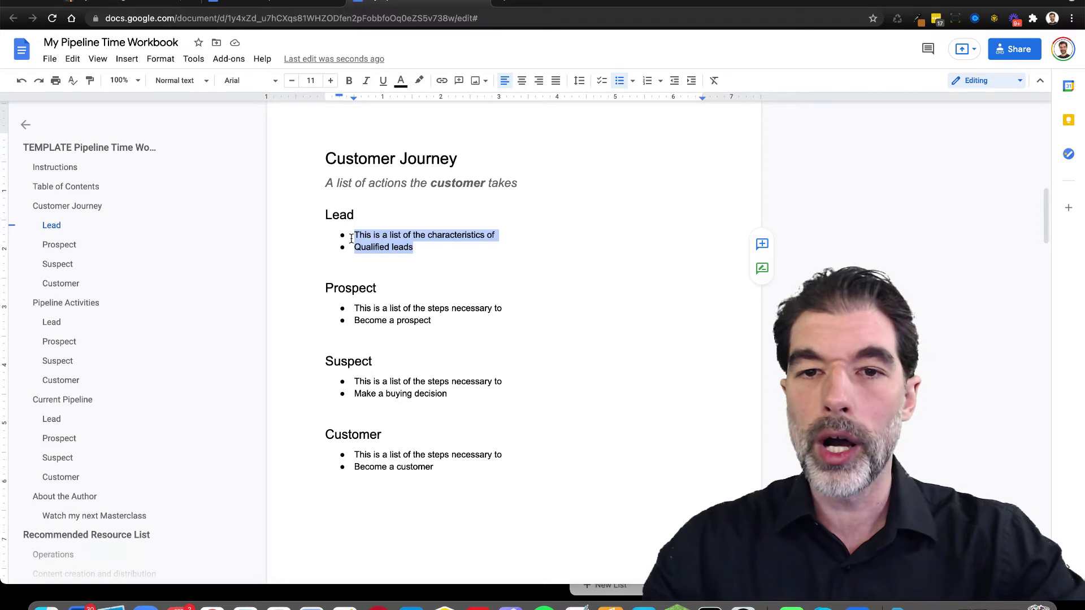
text(Someone w)
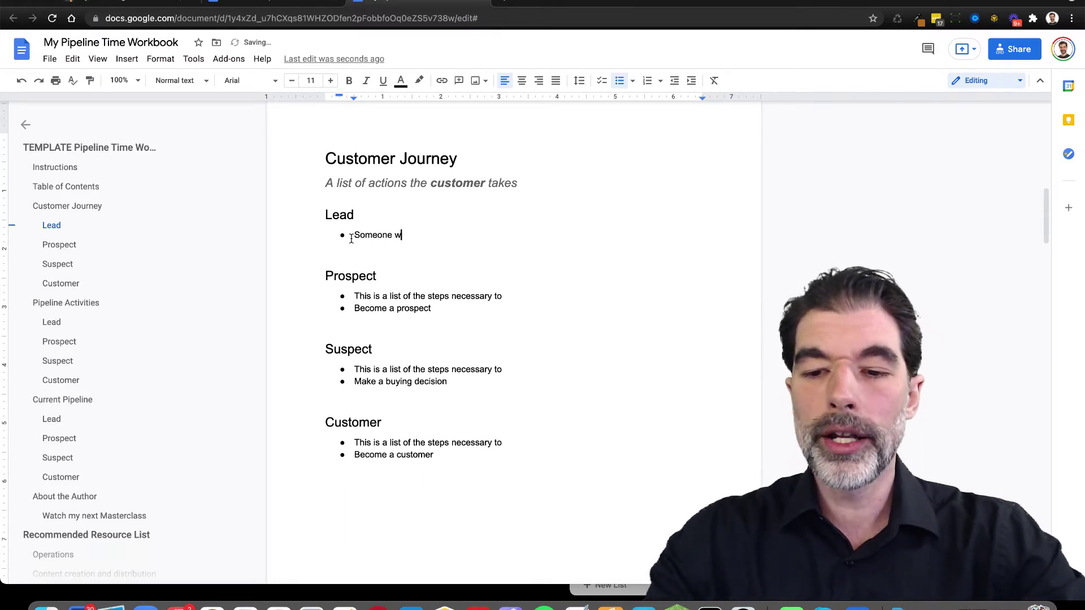
text(ho has a webs)
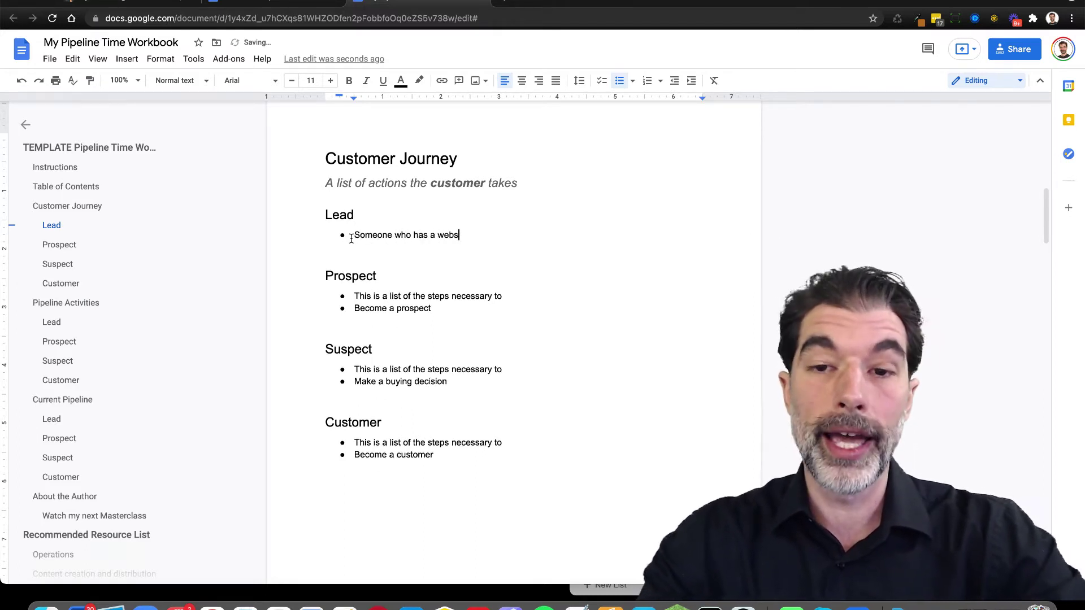
text(ites)
key(BackSpace)
key(Return)
text(No)
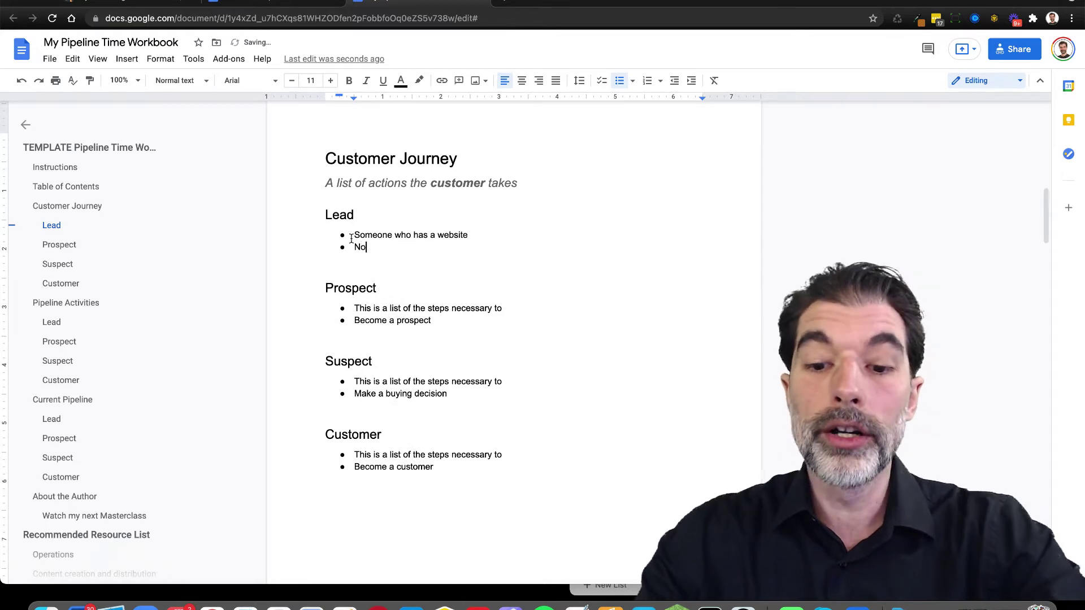
text( website)
key(Return)
text(Hates)
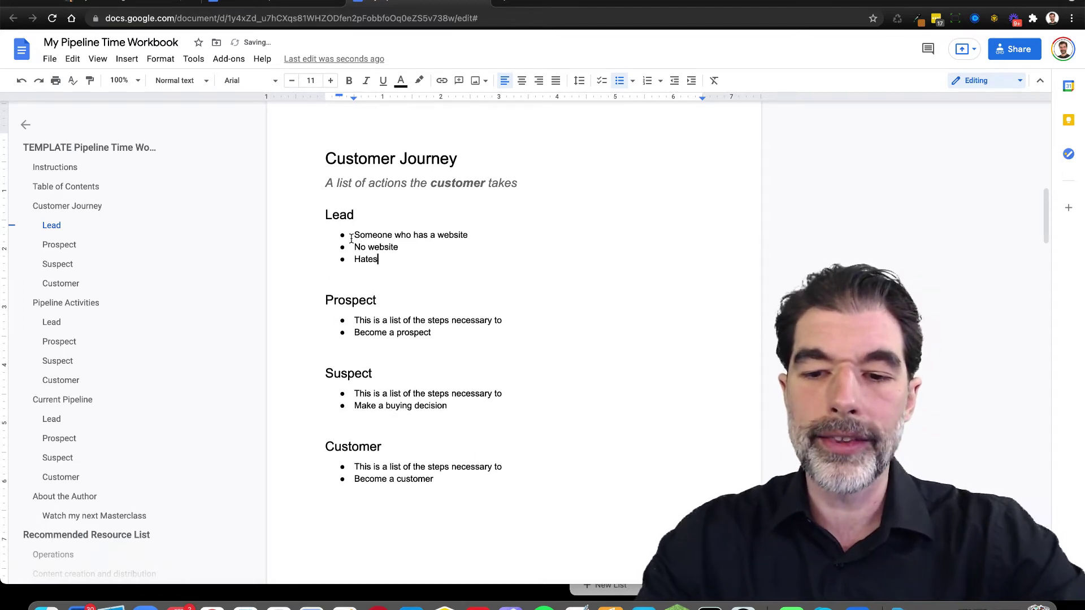
text( their webist)
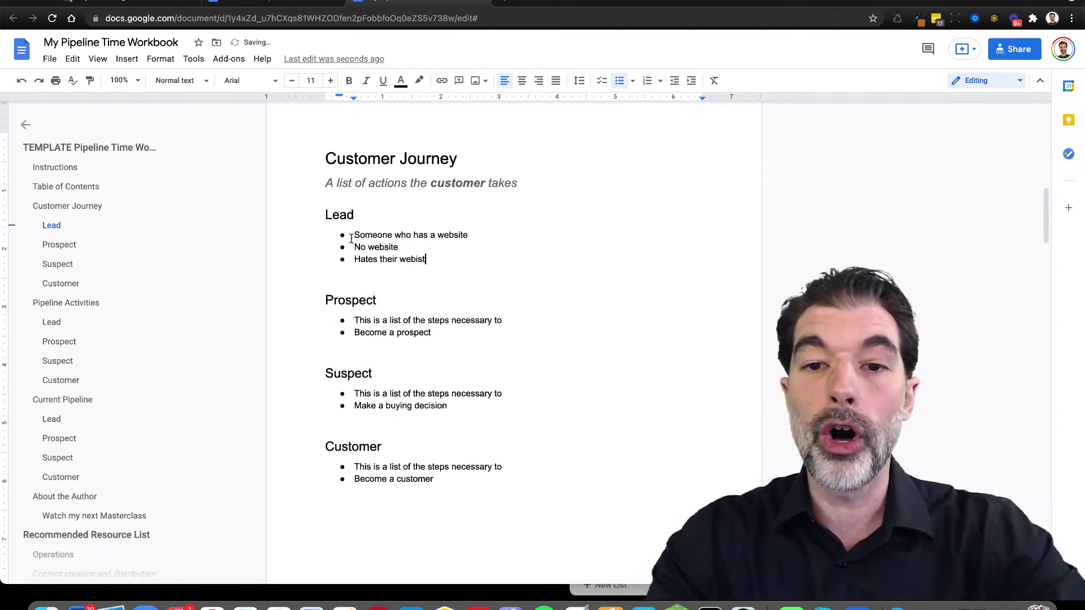
text(e)
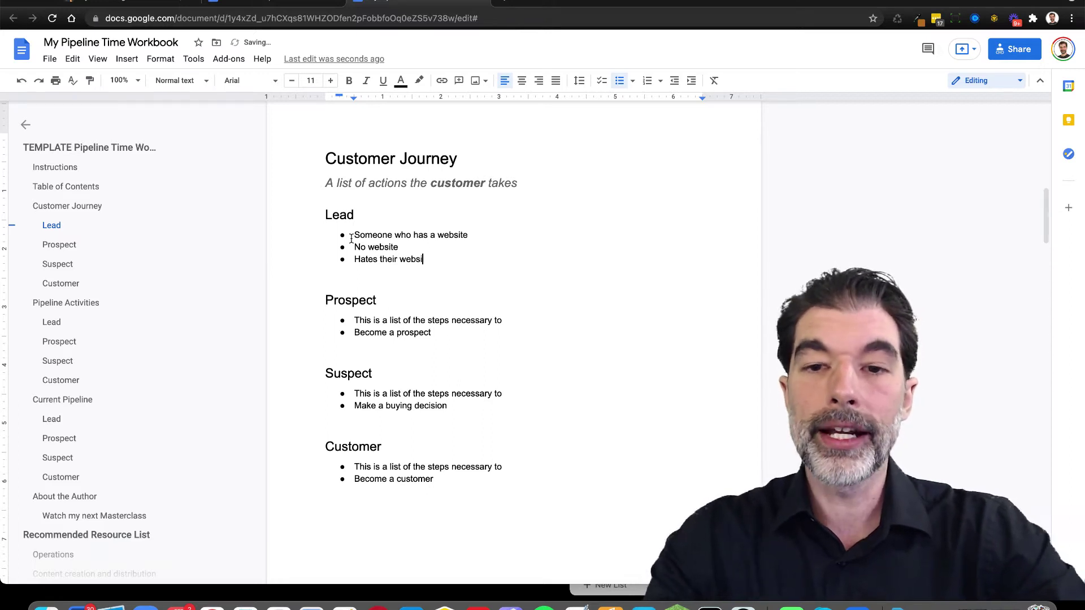
text(te)
key(Return)
scroll(351, 239, down, 2)
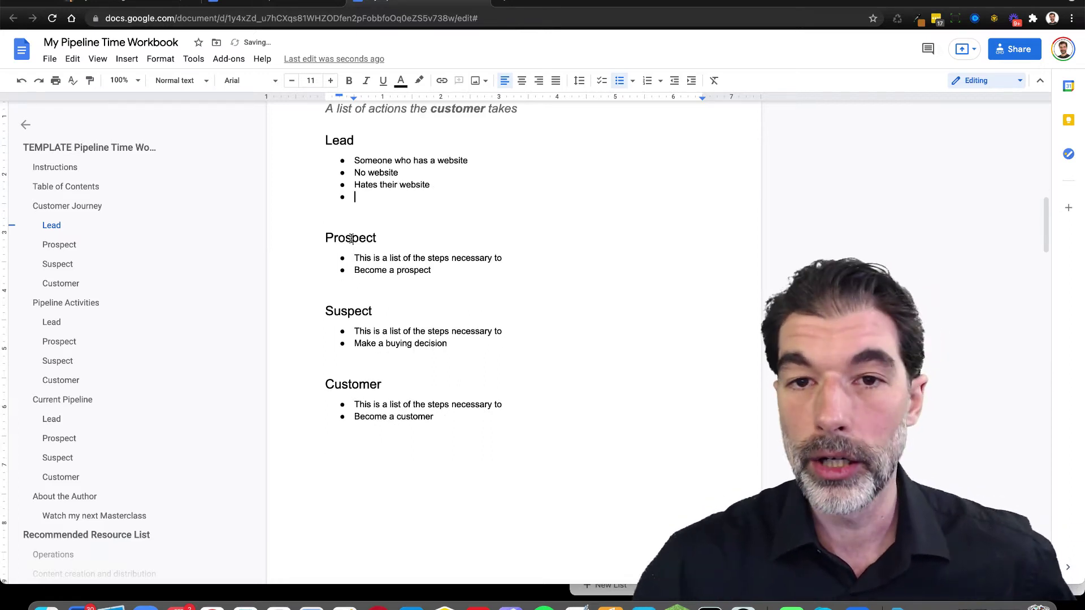
scroll(351, 239, down, 10)
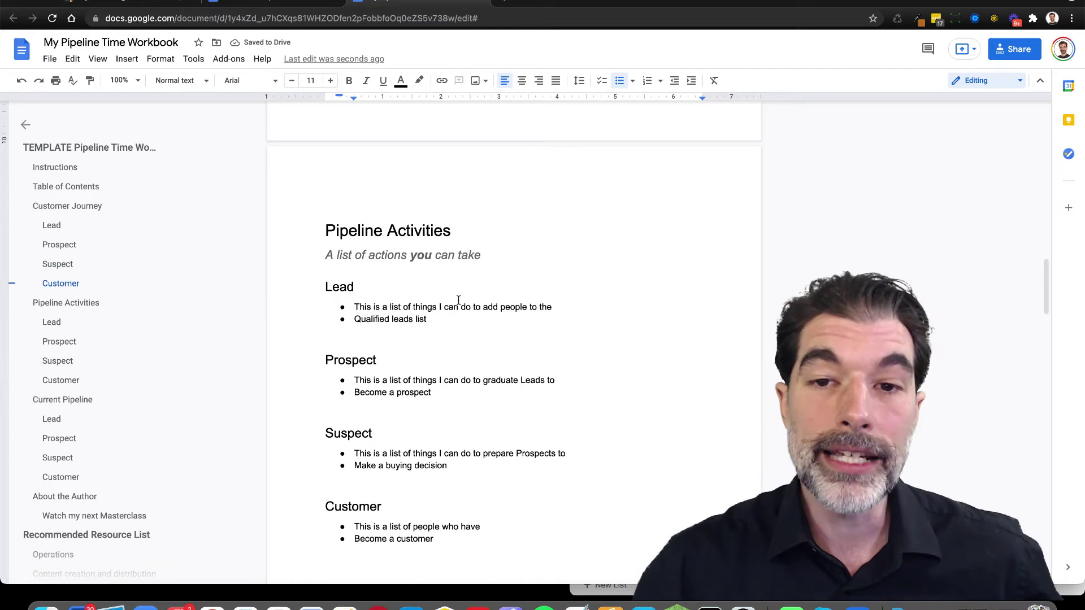
Select the two placeholder Customer bullets under Pipeline Activities
scroll(458, 300, down, 2)
drag(438, 269, 358, 256)
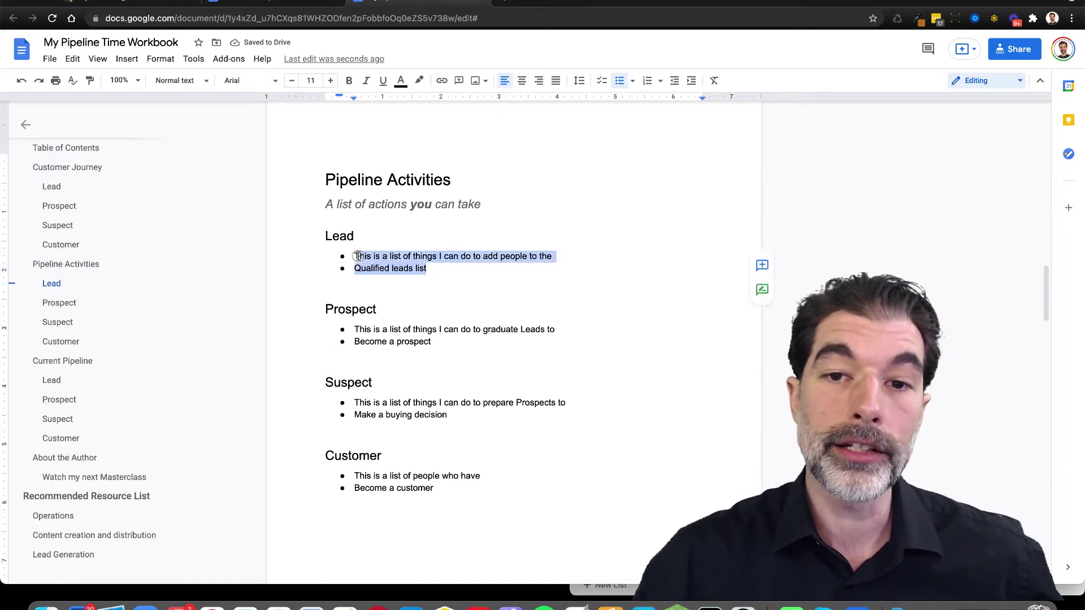
drag(432, 341, 354, 327)
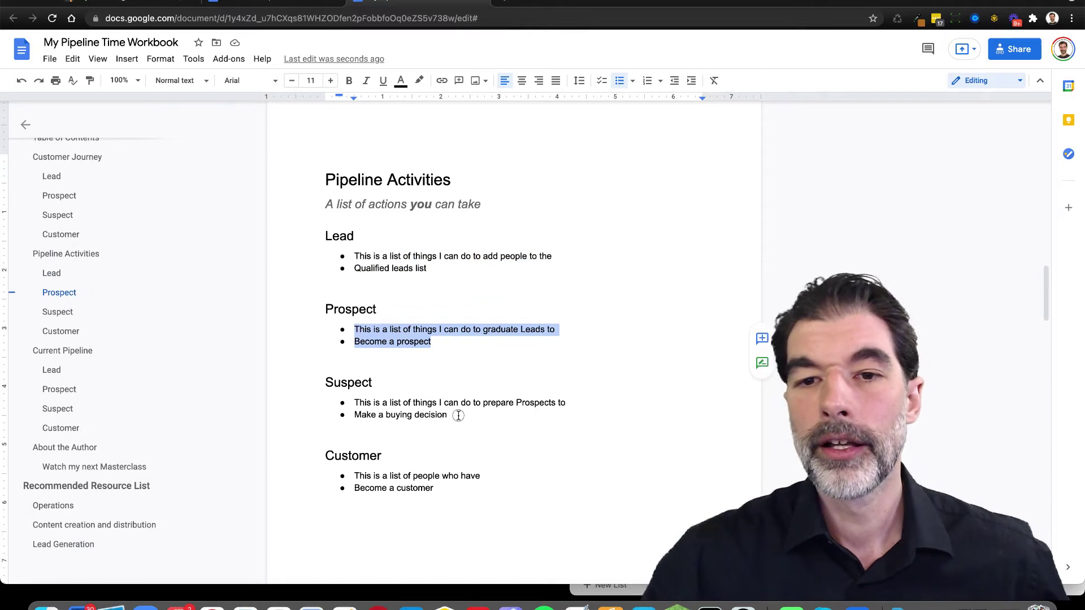
drag(448, 416, 354, 403)
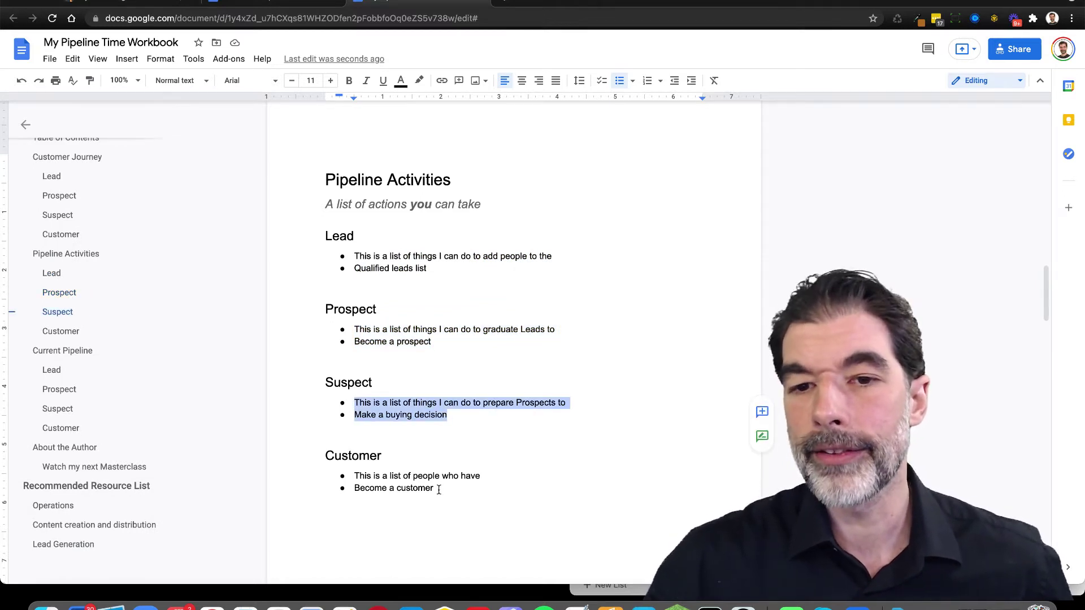
drag(439, 489, 350, 481)
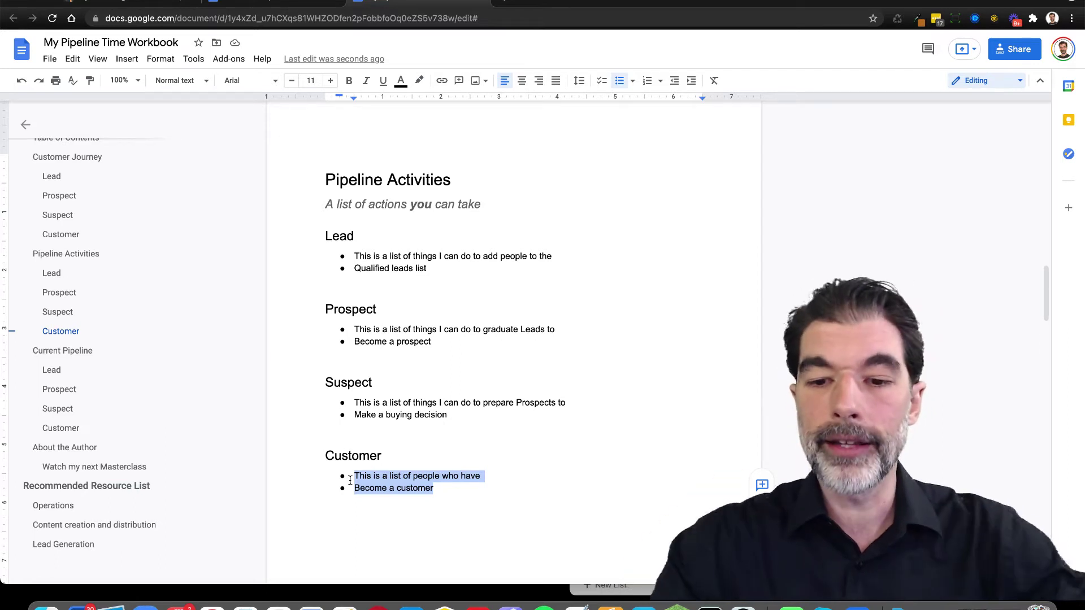
Type Thing 1, Thing 2 and Thing 3 as bullets and select the three items for copying
text(Tning)
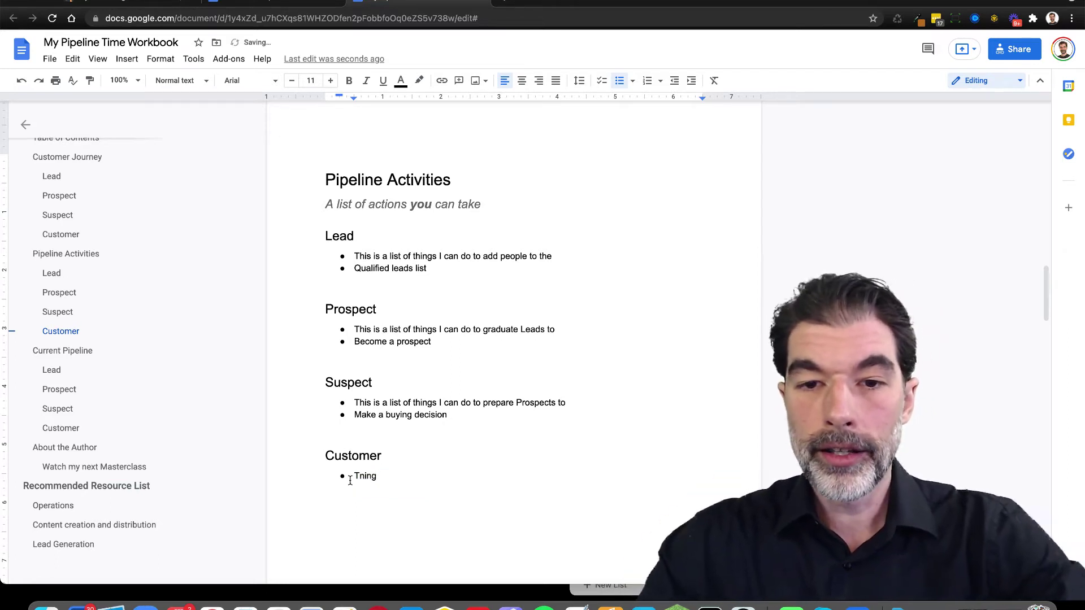
text(hing 1)
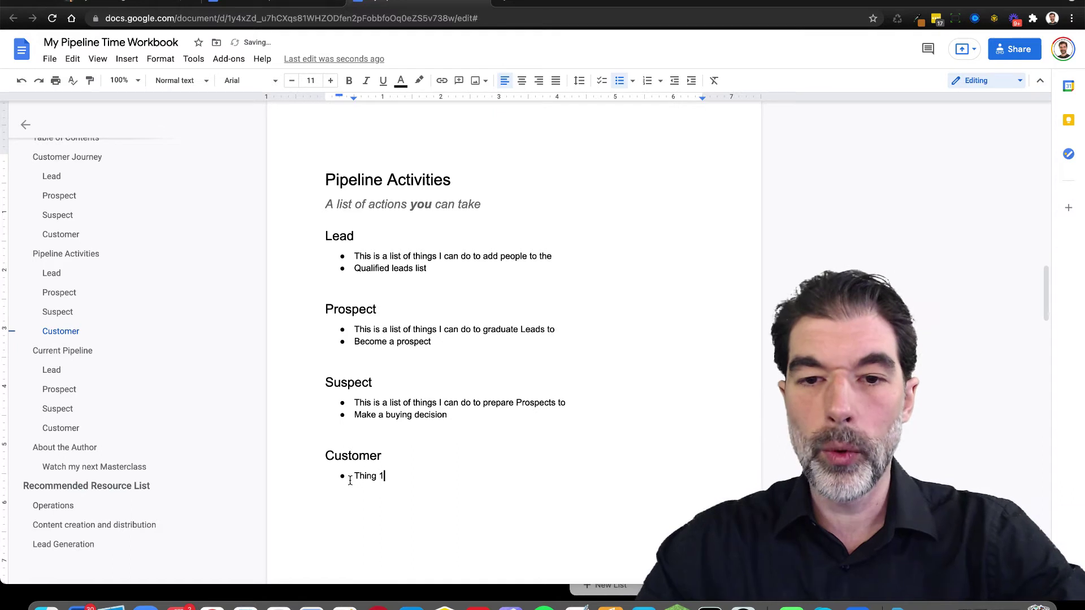
key(Return)
text(Thing 2)
key(Return)
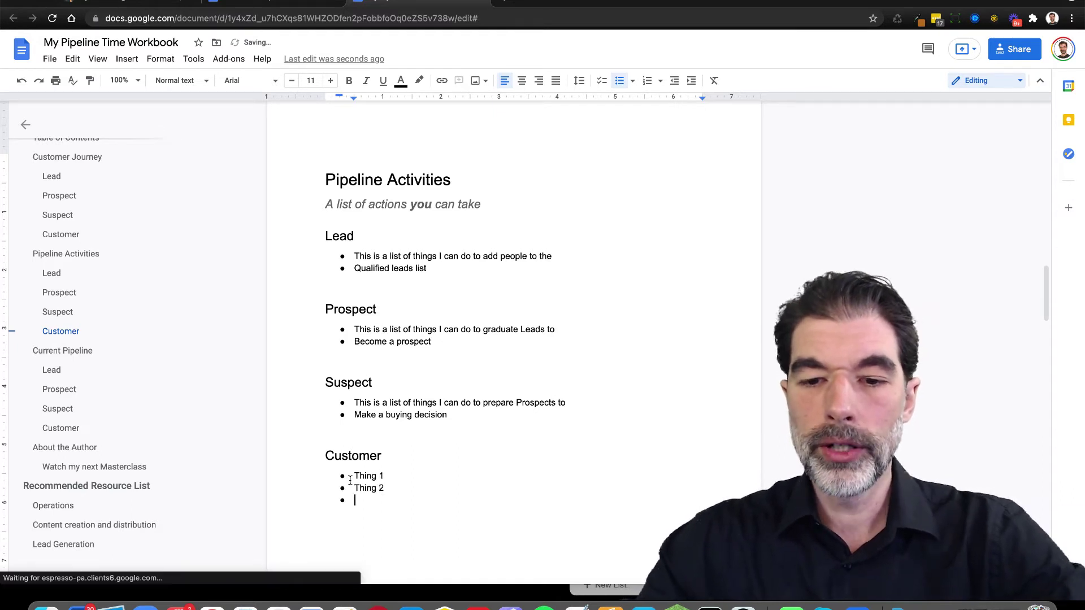
text(Thing 3)
key(Return)
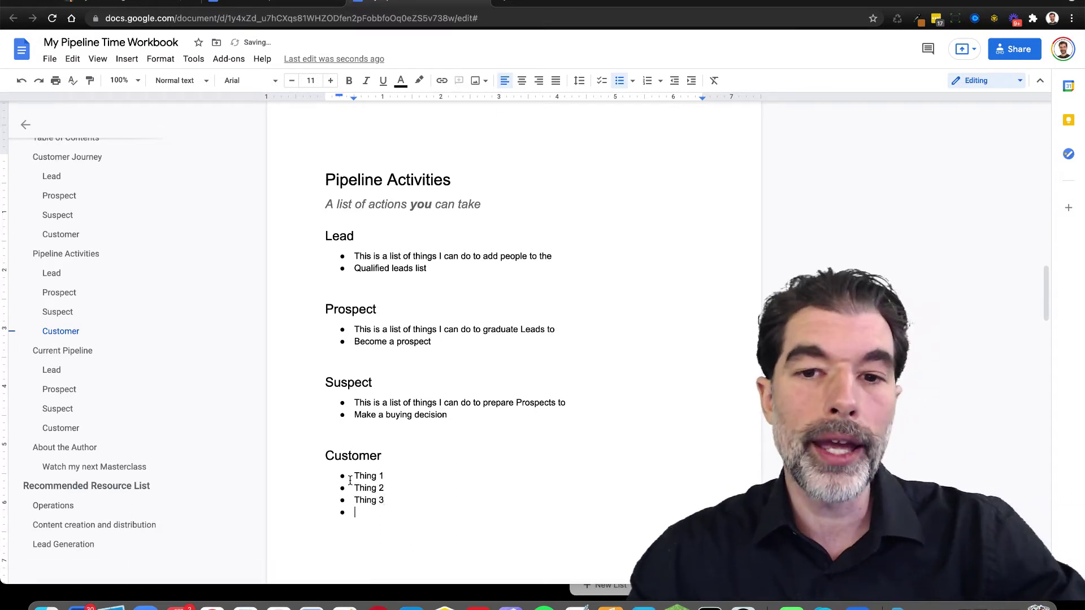
drag(384, 501, 352, 479)
key(super+c)
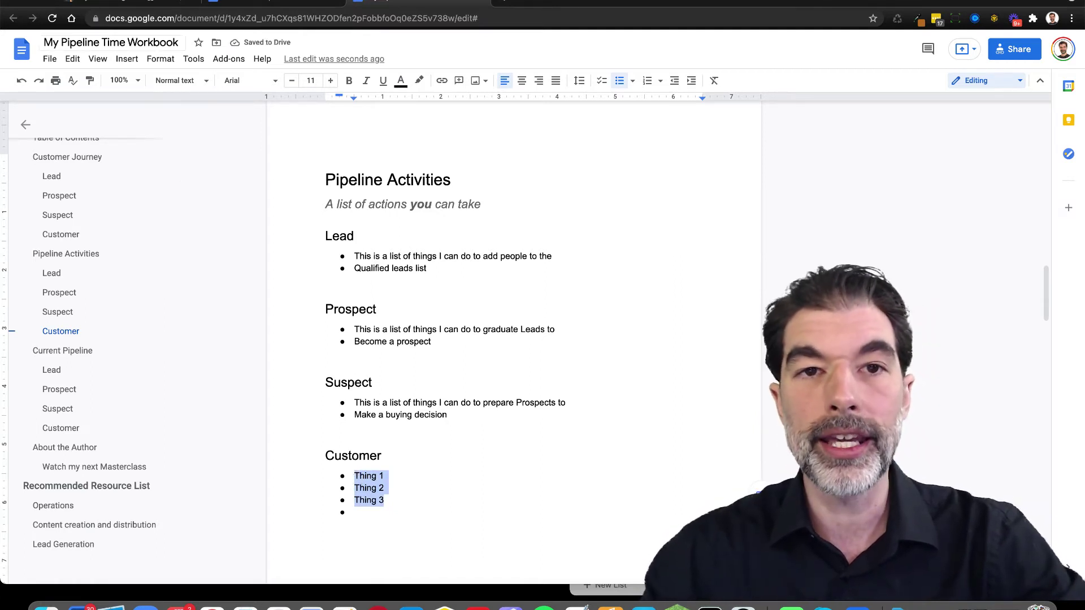
click(130, 2)
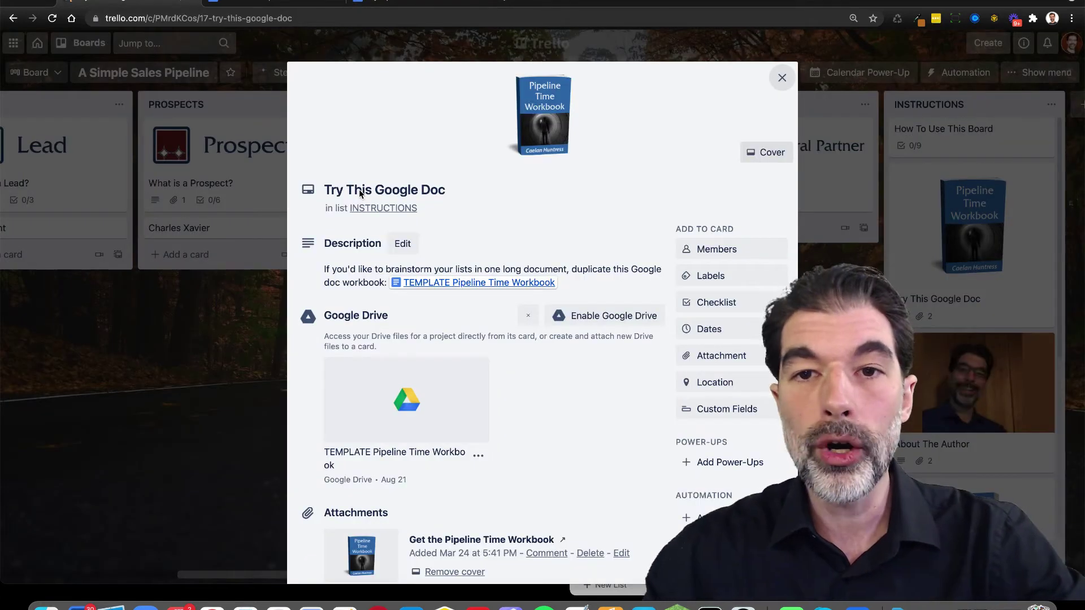
Paste Thing 1–3 as checklist items on the What is a Customer? card, then close it
click(206, 229)
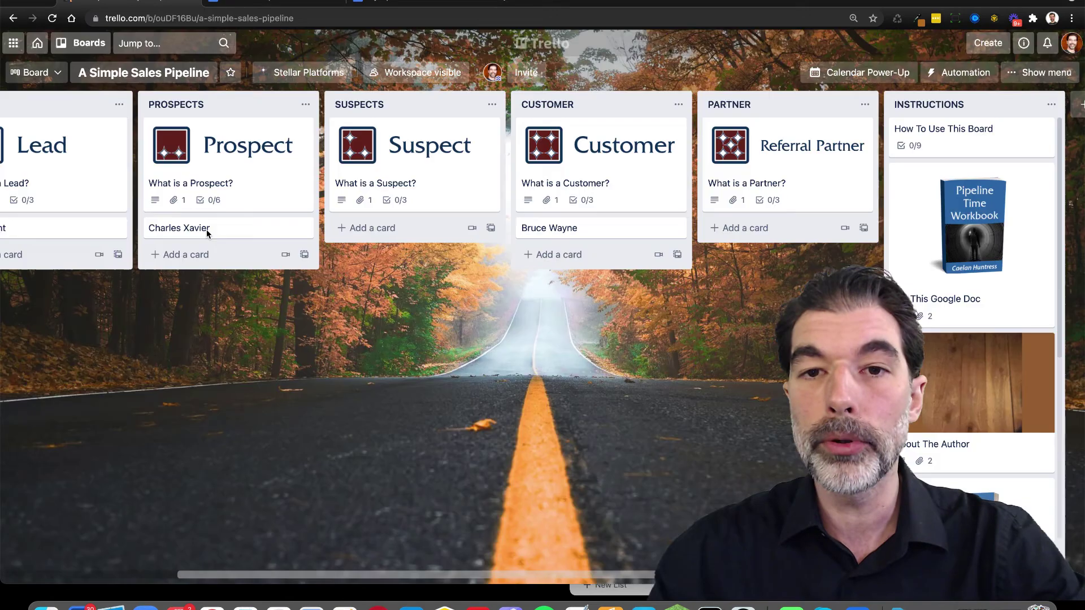
click(616, 158)
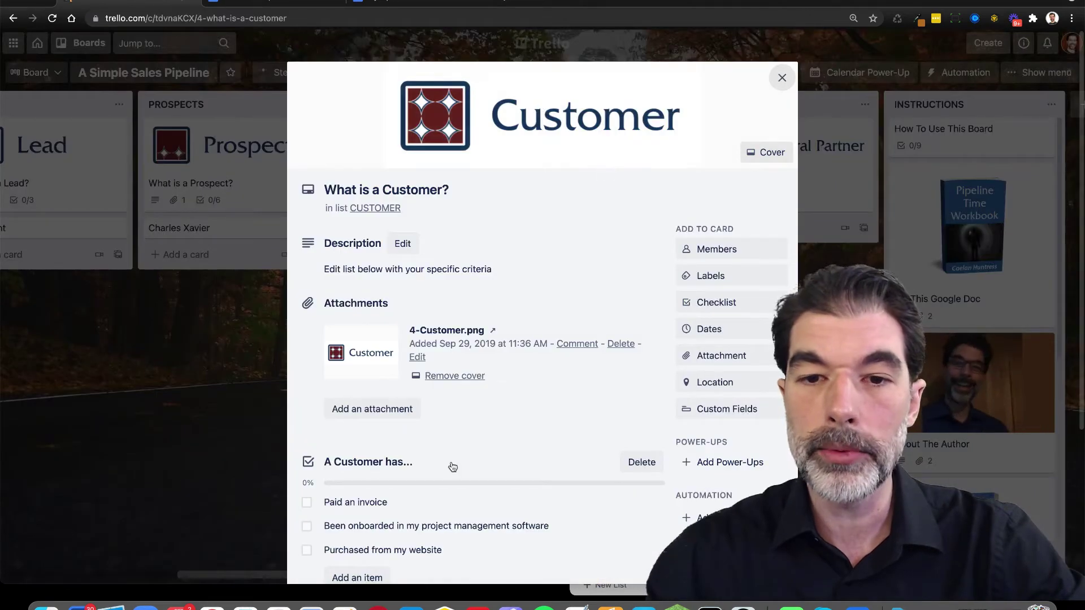
scroll(451, 465, down, 2)
click(376, 511)
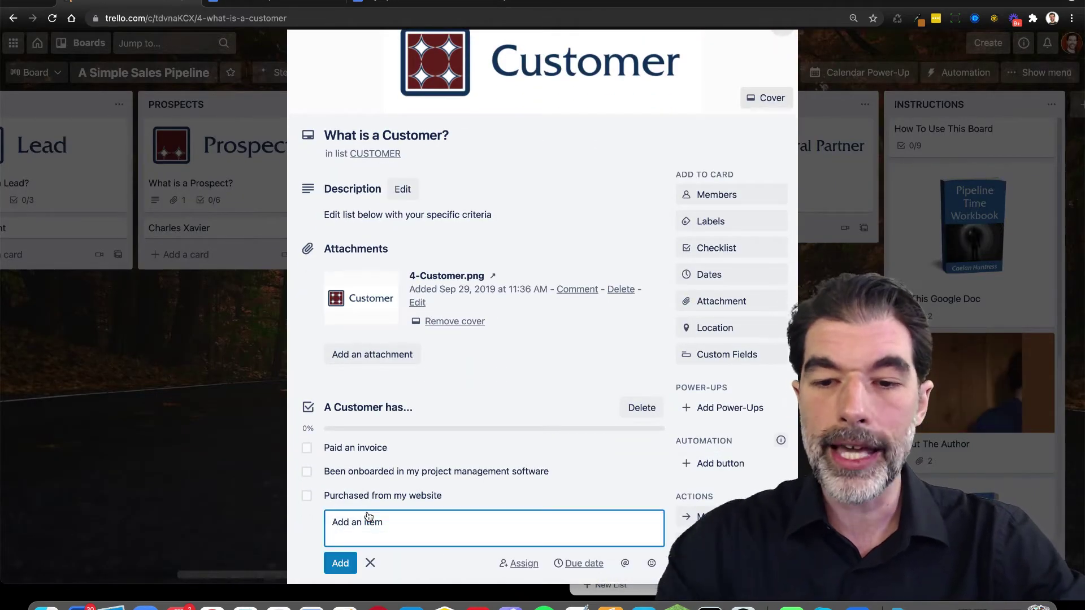
key(super+v)
scroll(368, 512, down, 2)
key(Return)
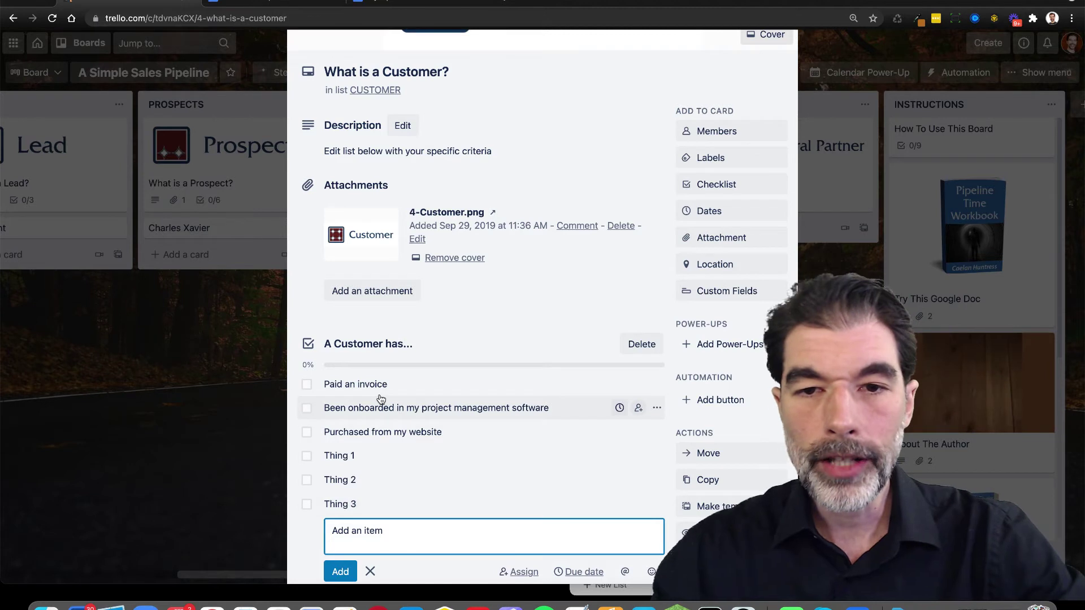
key(Escape)
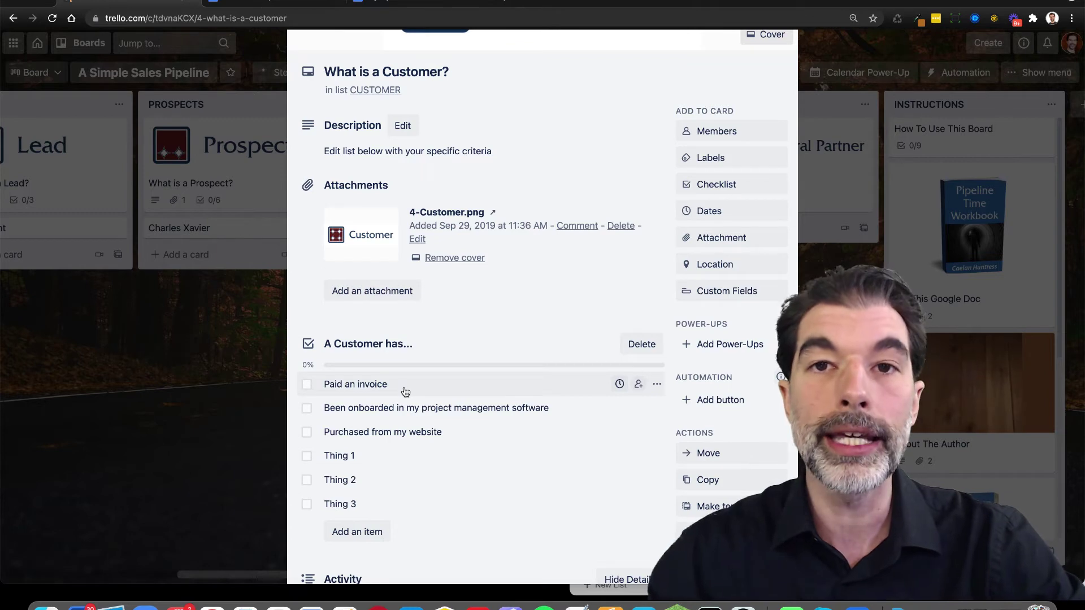
click(172, 443)
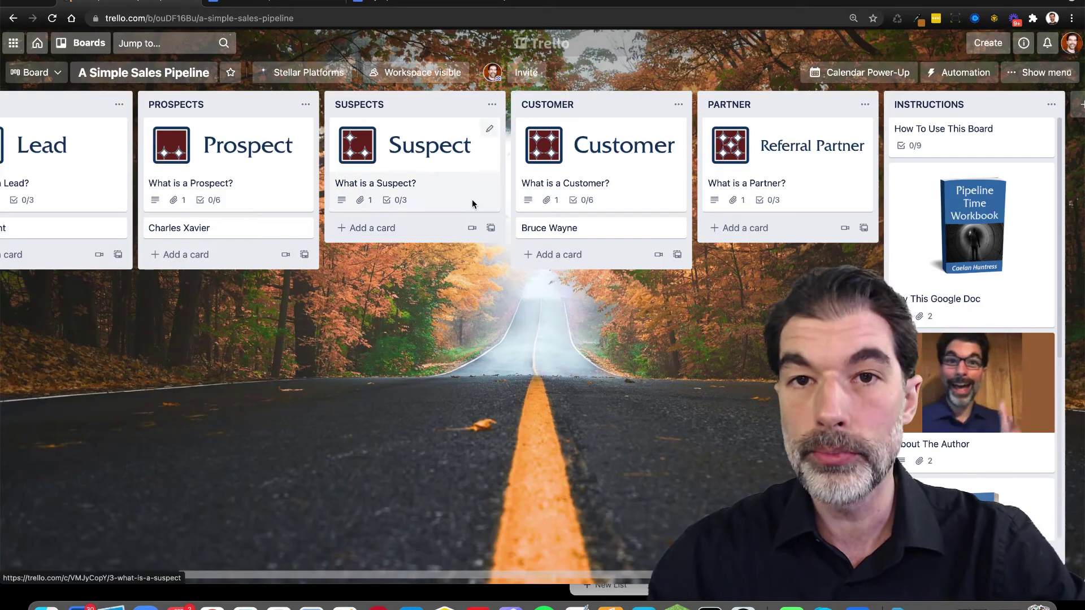
Replace the Current Pipeline Lead placeholder bullets with three lead names, one per line
click(423, 2)
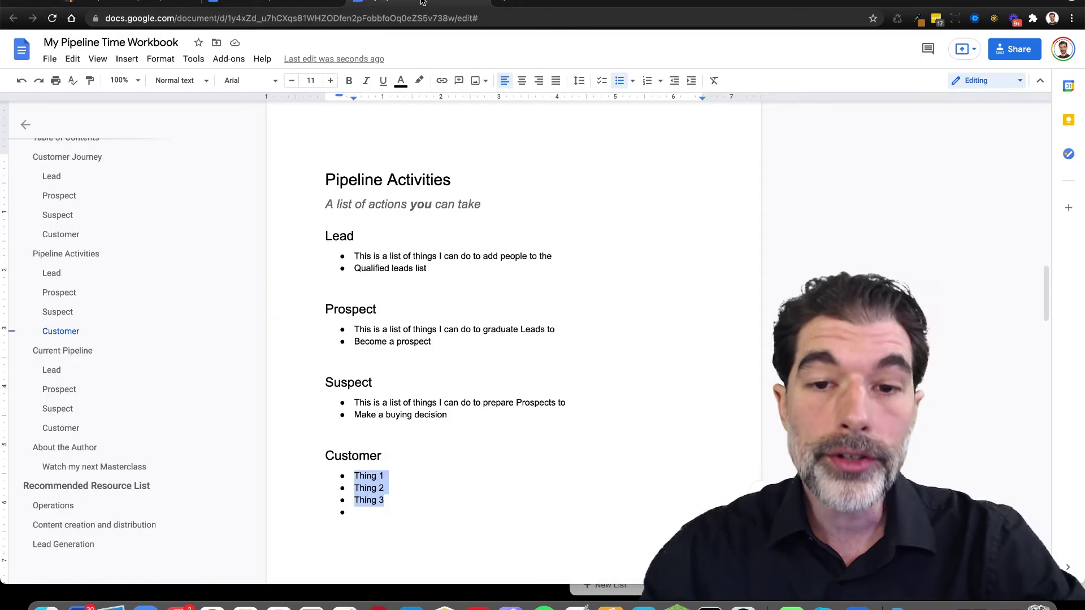
scroll(428, 343, down, 10)
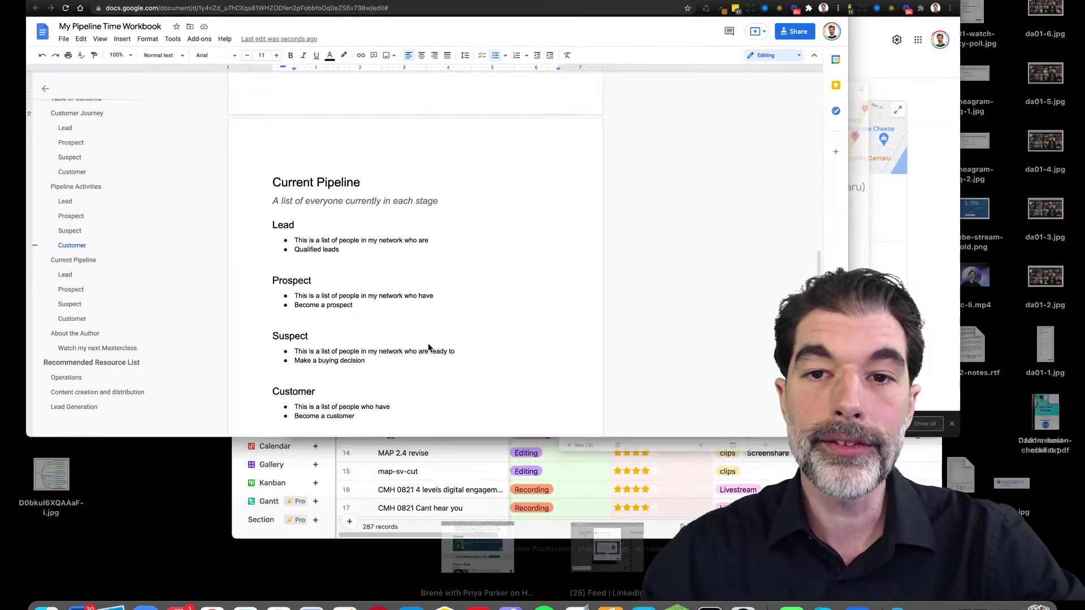
click(429, 339)
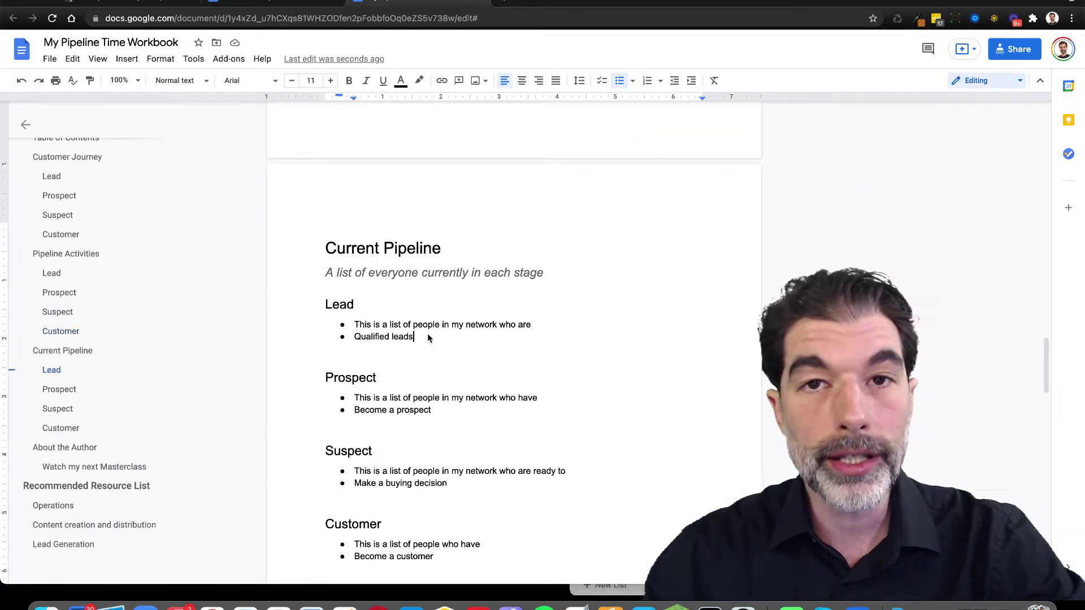
drag(428, 338, 353, 327)
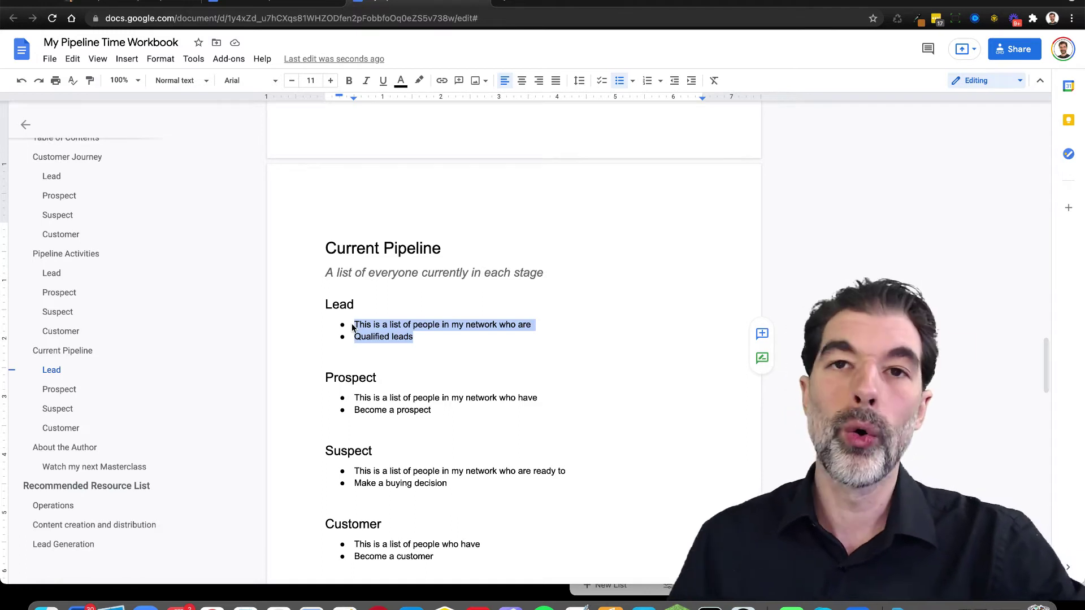
scroll(353, 327, down, 2)
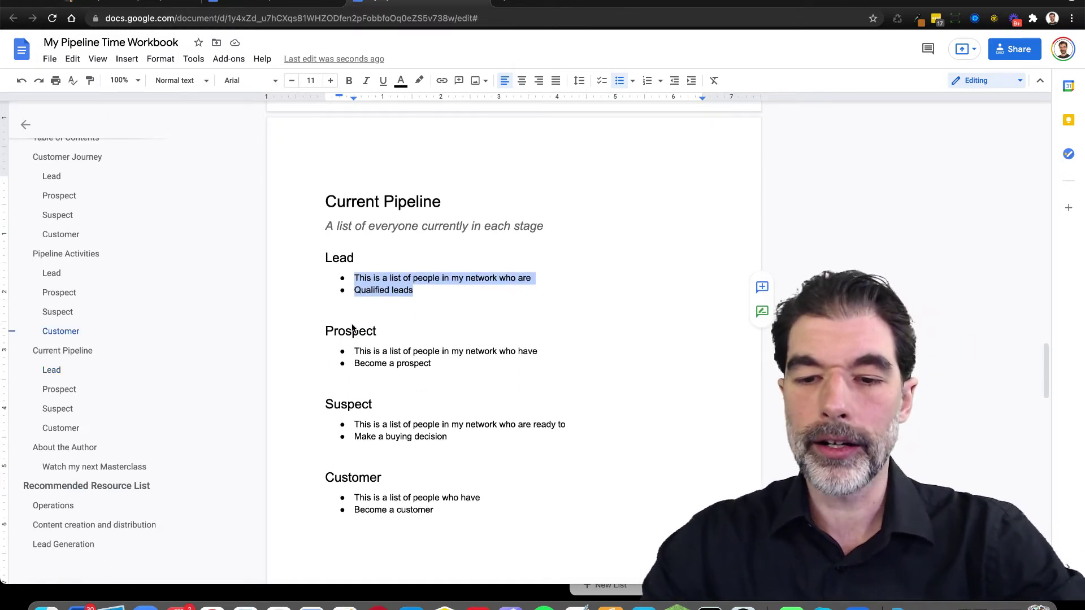
text(Clak Kent)
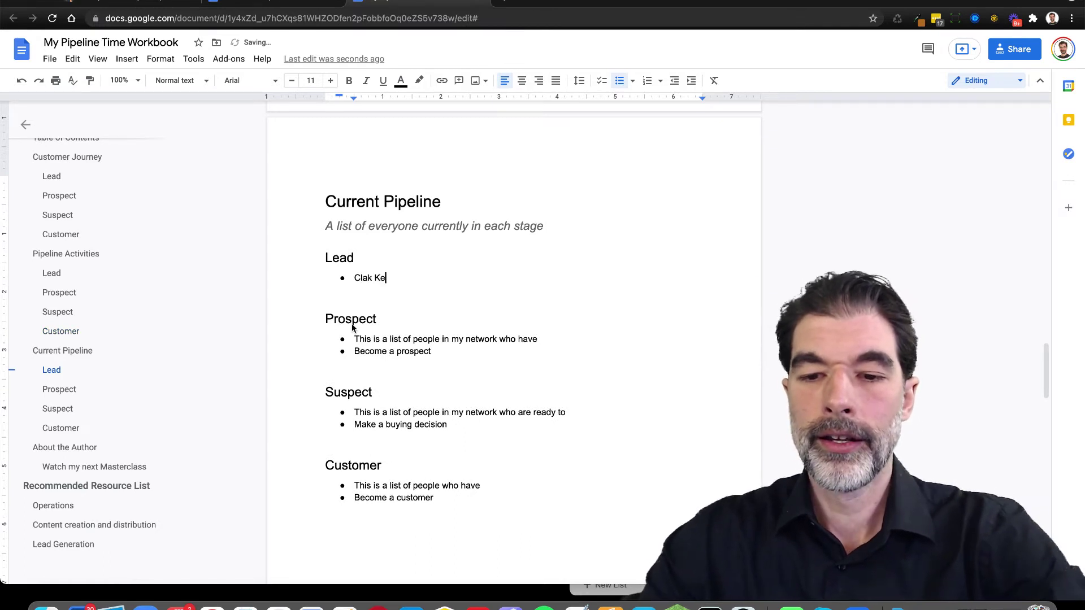
key(Return)
text(Bruce Wayne)
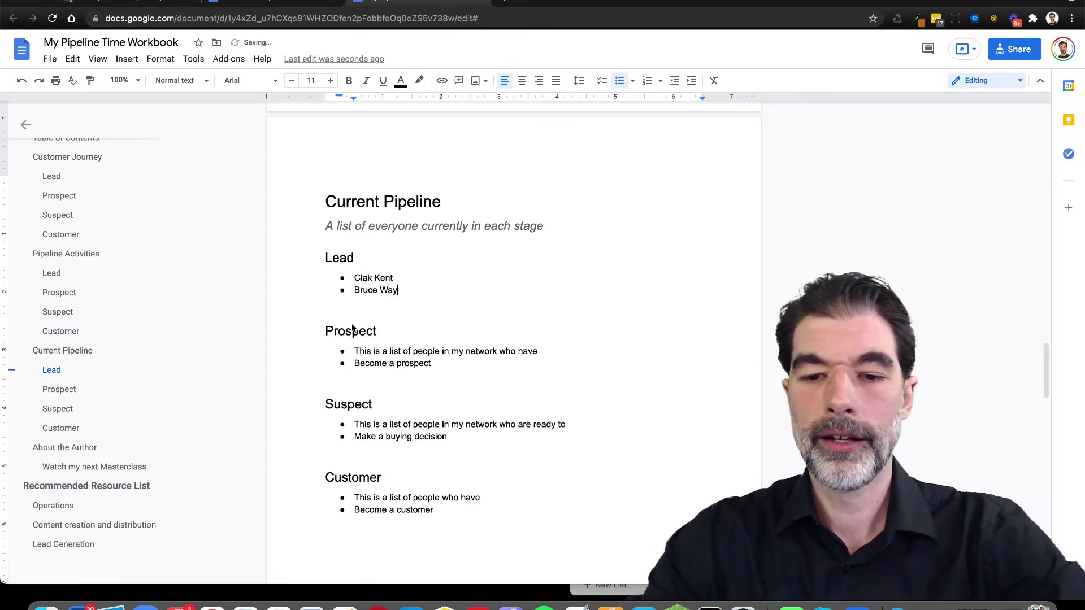
key(Return)
text(Steve Rogers)
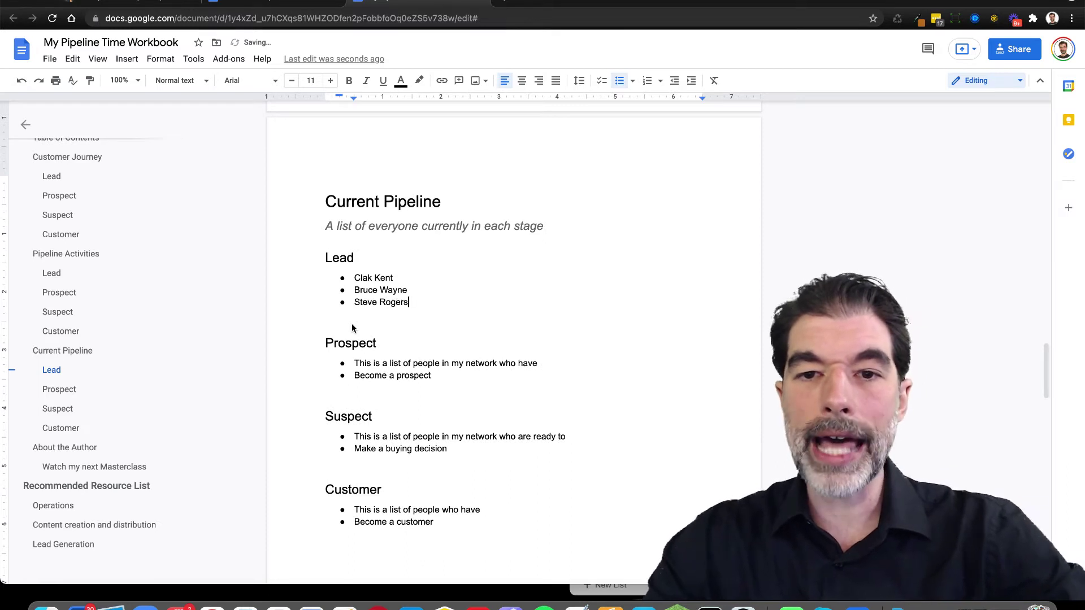
key(Return)
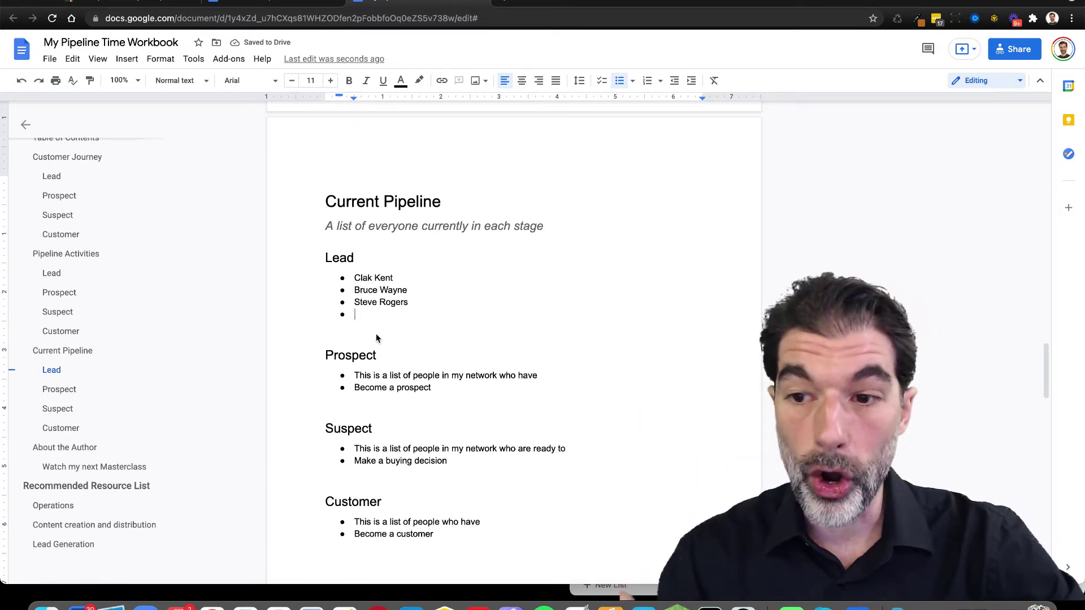
Add the missing 'r' to the first lead's name and select the three names for copying
drag(417, 303, 343, 281)
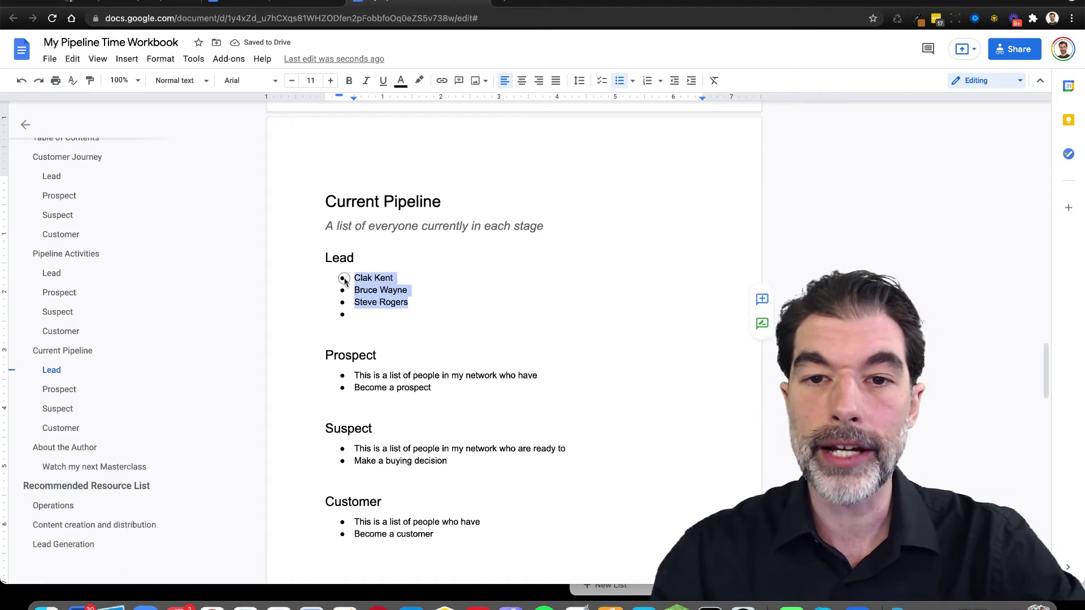
click(370, 283)
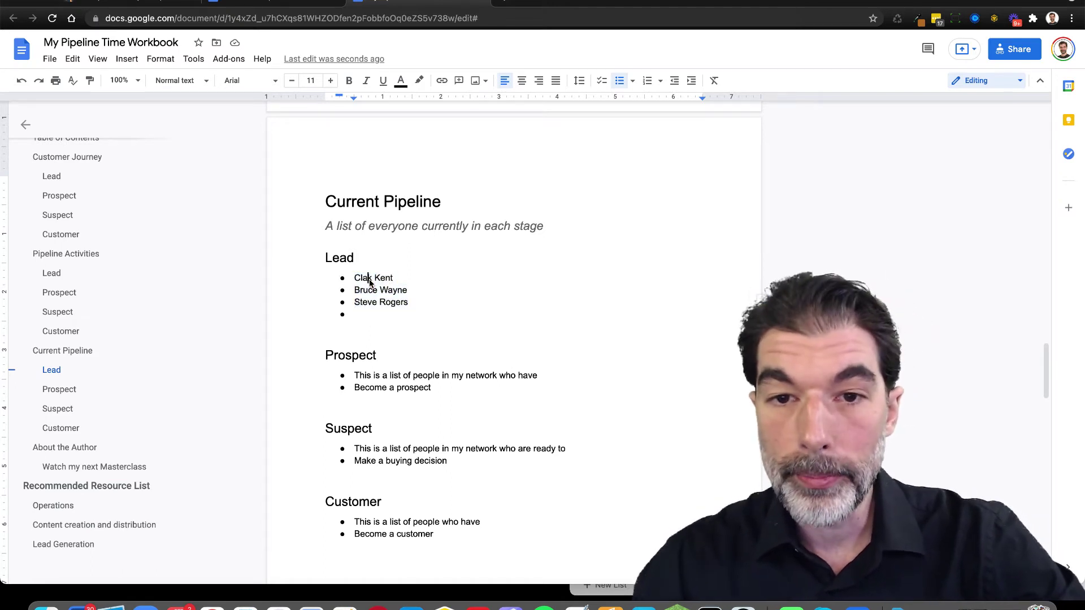
text(r)
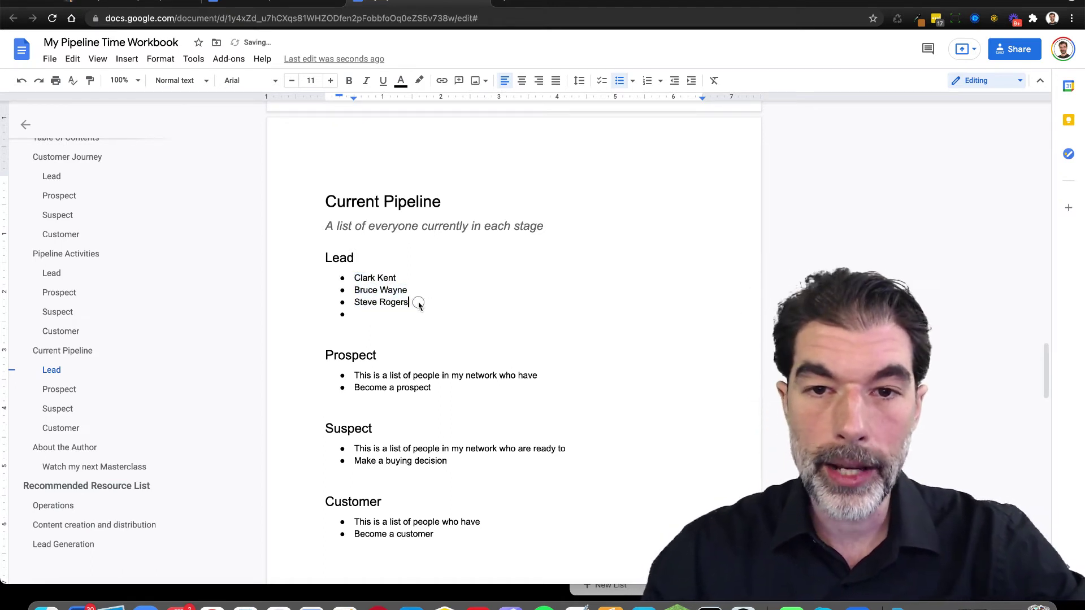
drag(417, 302, 351, 281)
key(super+c)
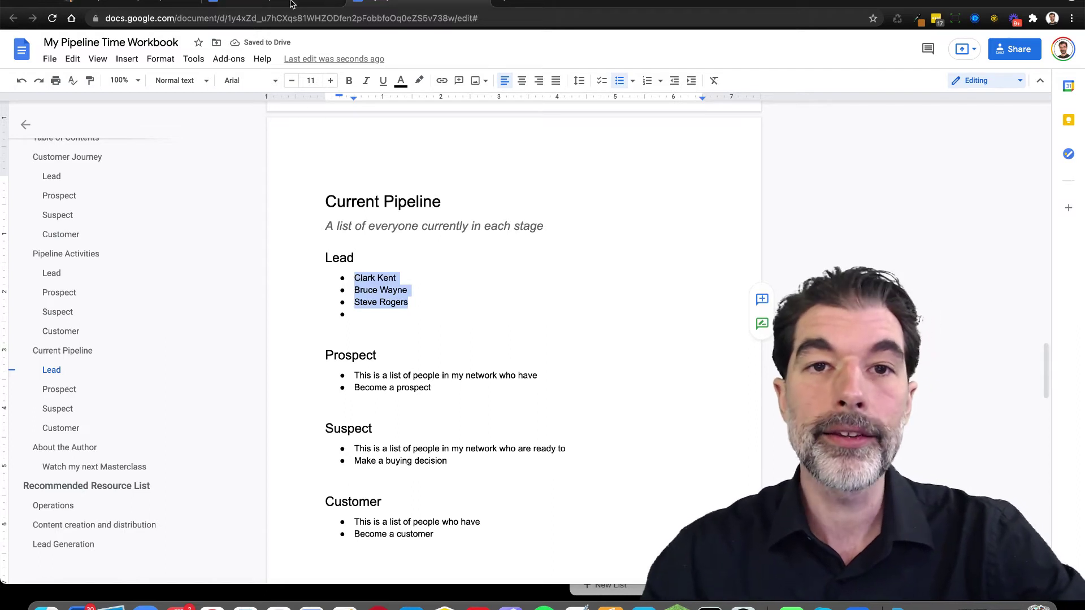
click(141, 8)
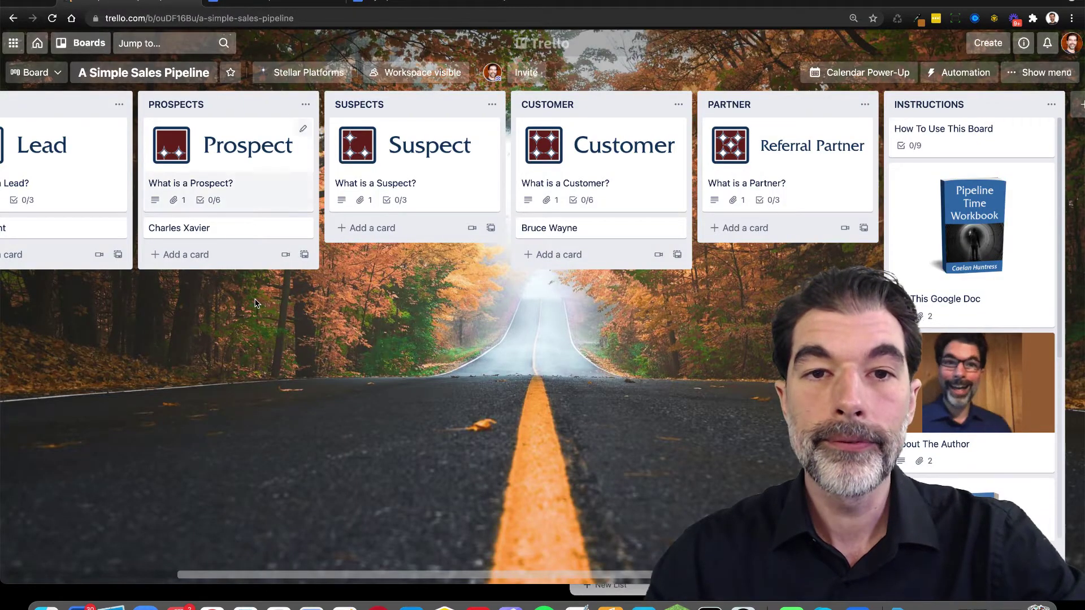
Paste the three copied names into LEADS as three separate cards, then open the first
scroll(254, 304, left, 3)
click(169, 254)
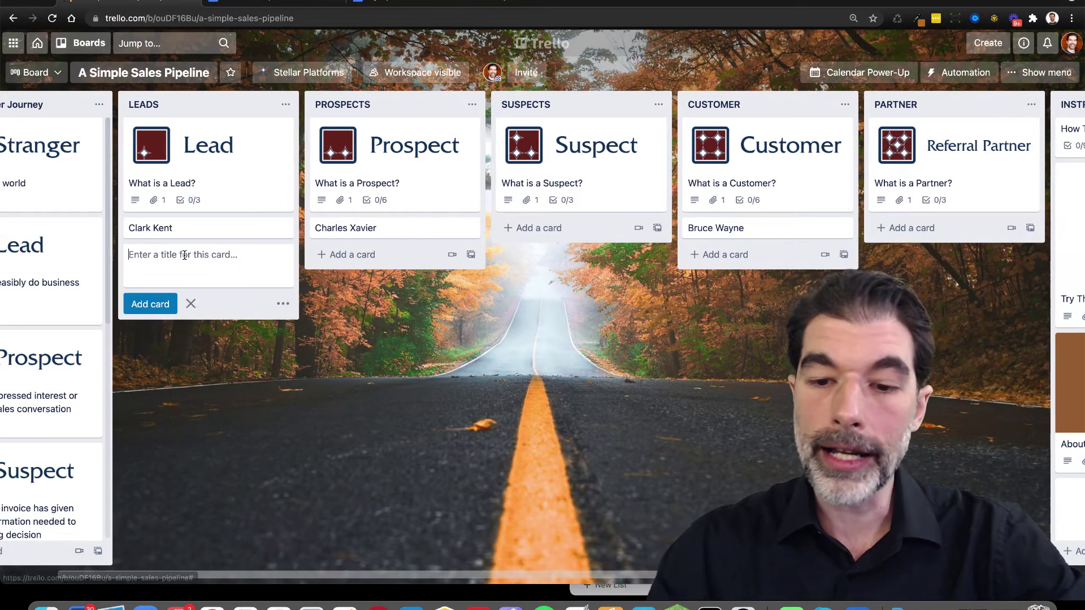
key(super+v)
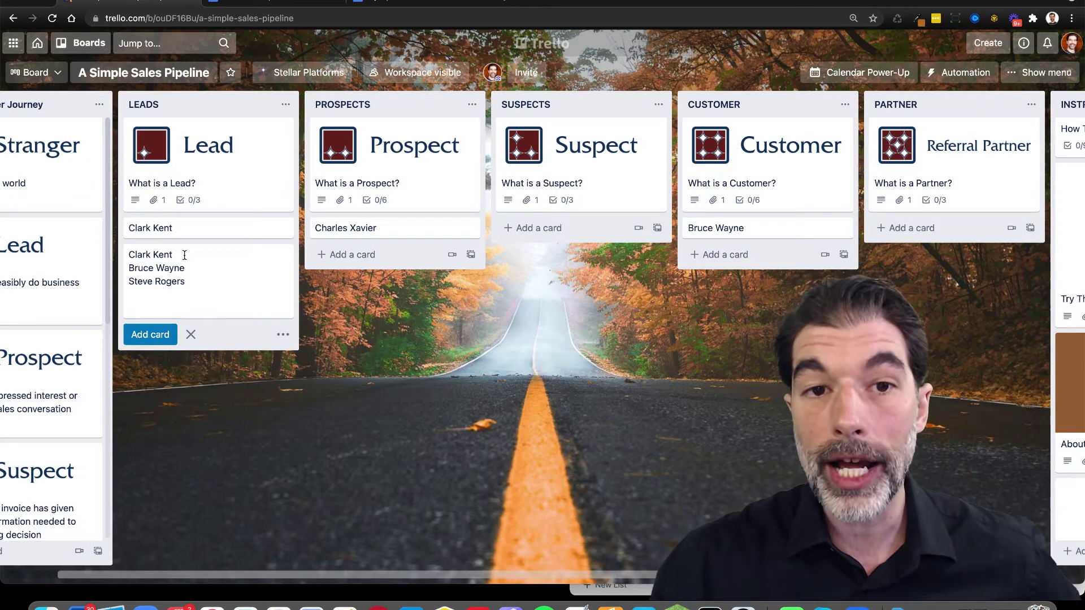
scroll(184, 255, left, 3)
key(Return)
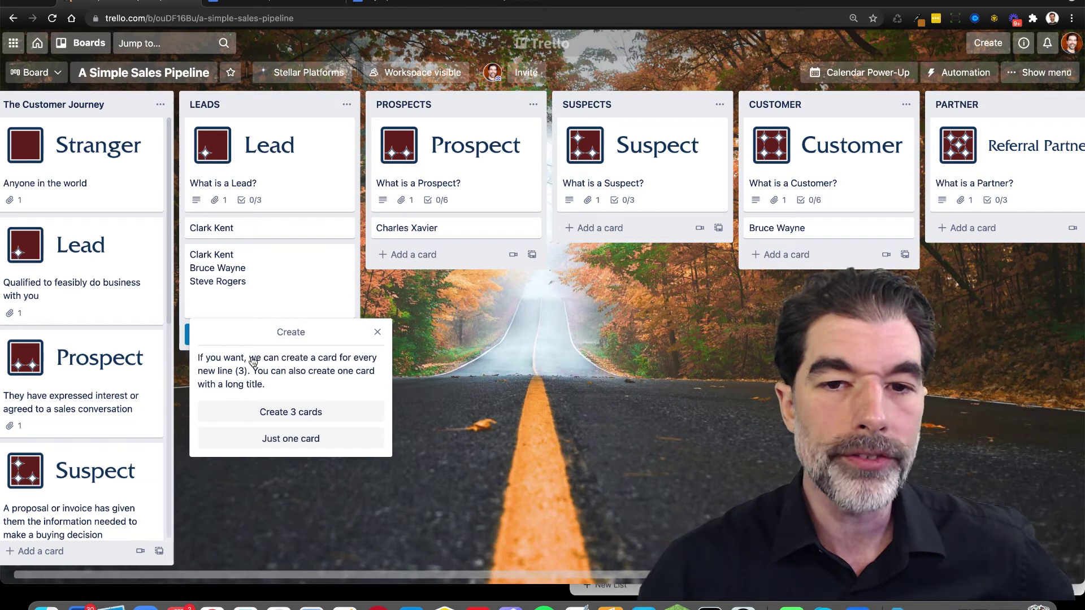
click(271, 414)
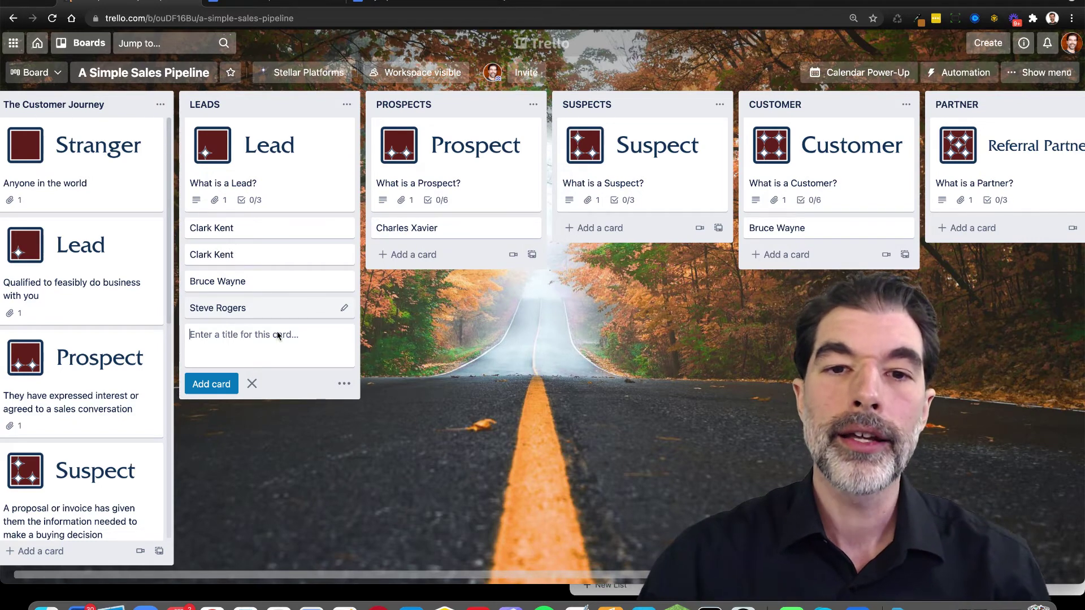
click(277, 255)
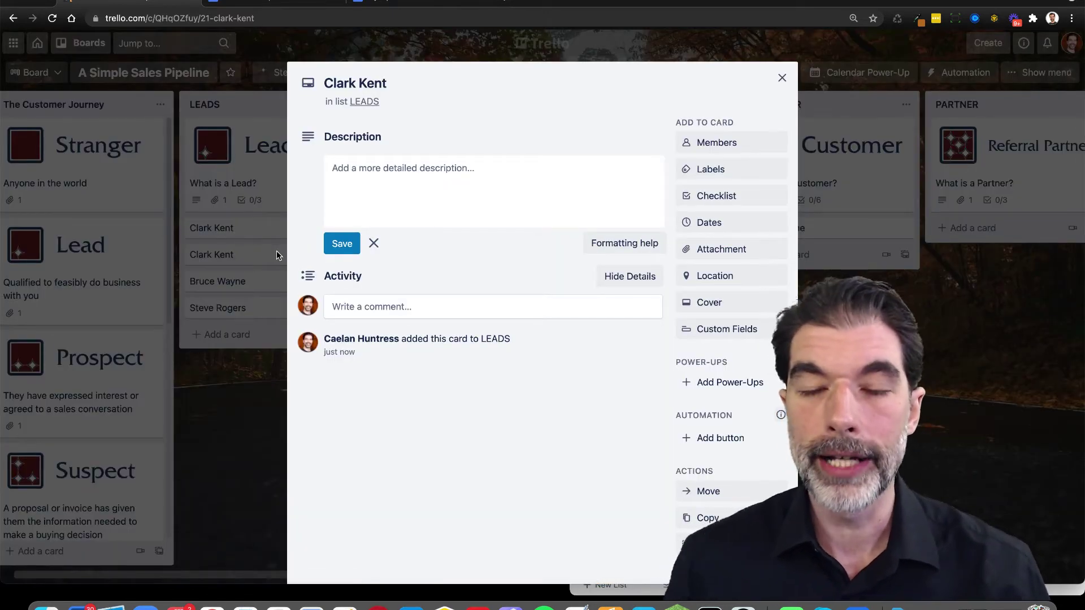
Add the comment 'Left vm' to the new lead card, fixing a typo before saving
click(397, 312)
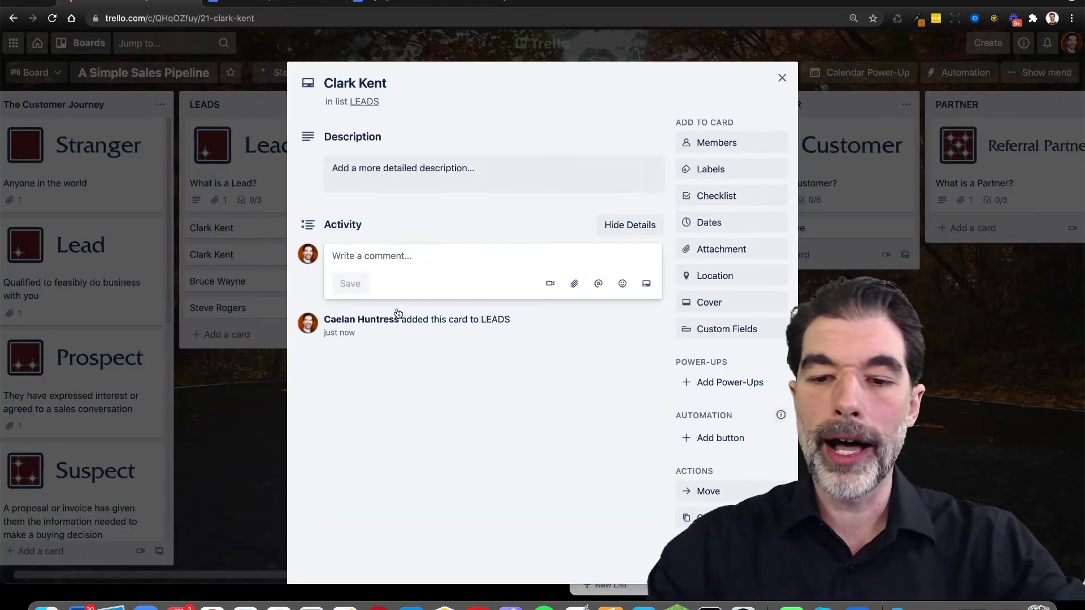
text(L)
text(vm)
key(BackSpace)
key(BackSpace)
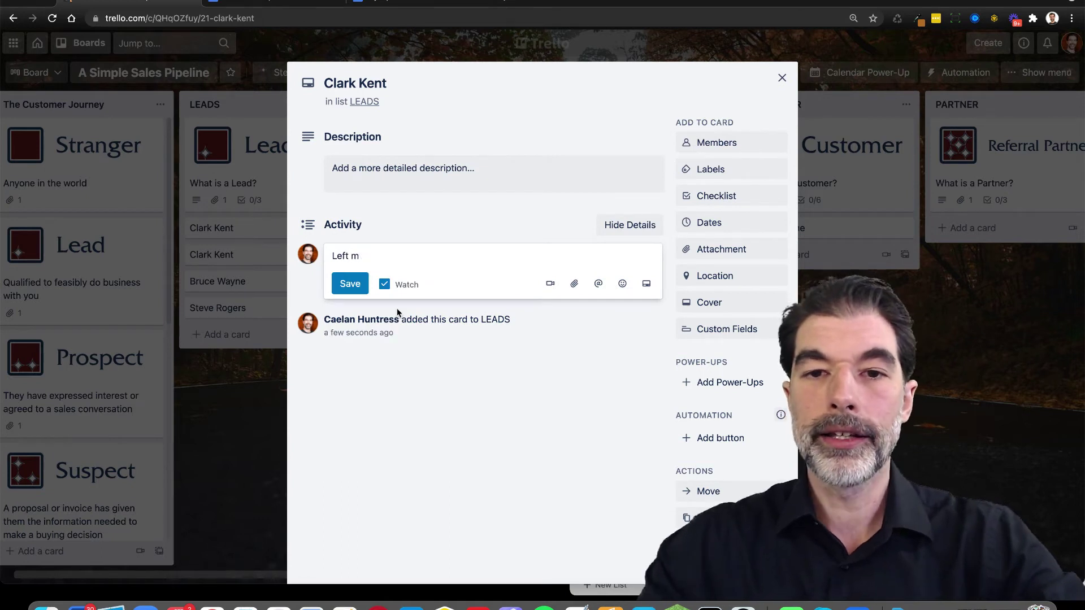
text(vm)
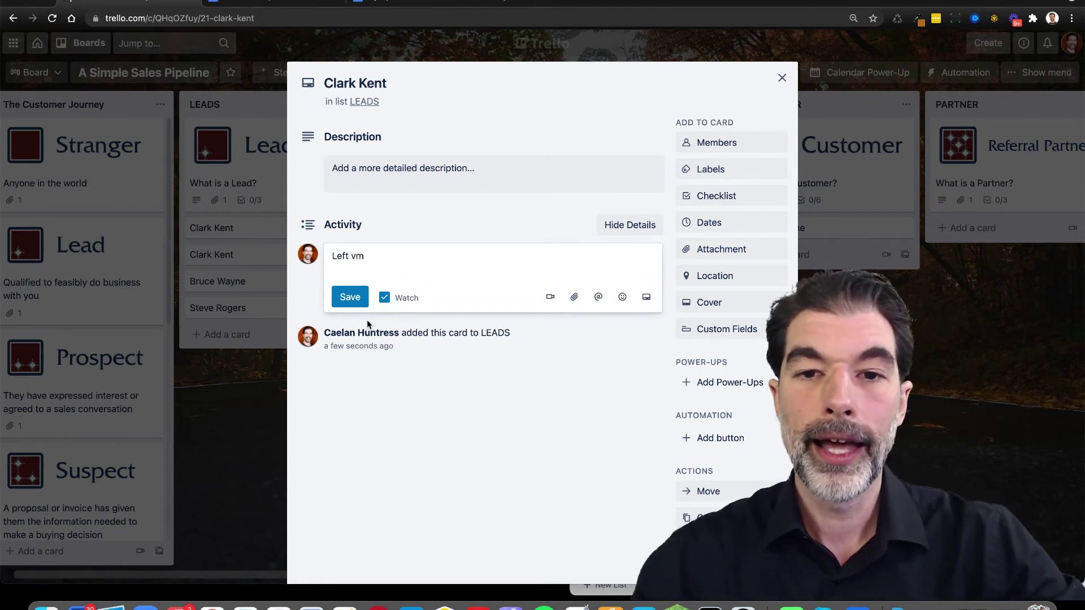
click(349, 287)
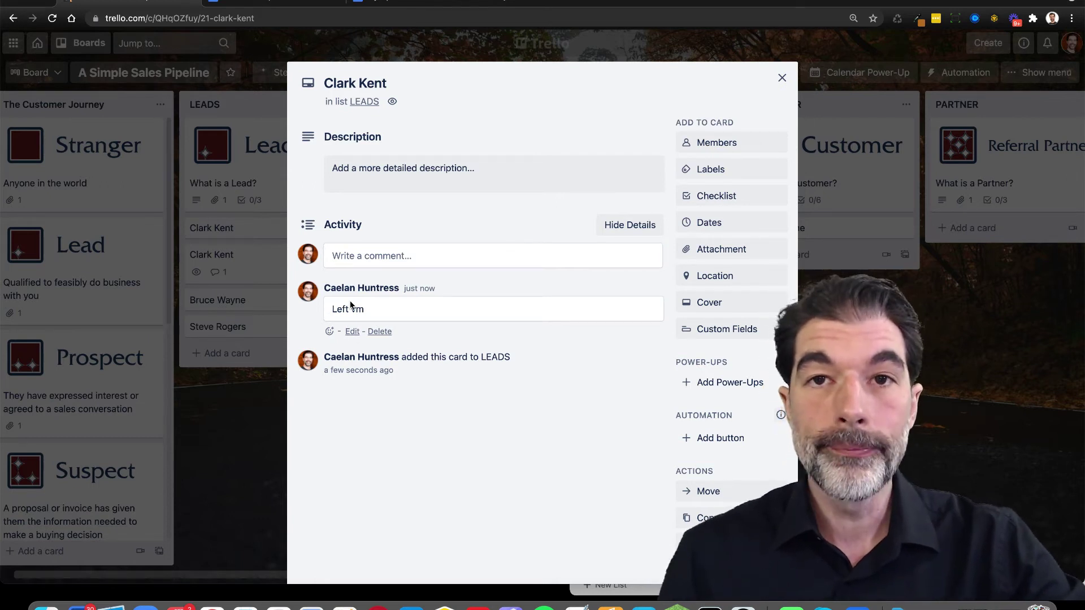
click(723, 255)
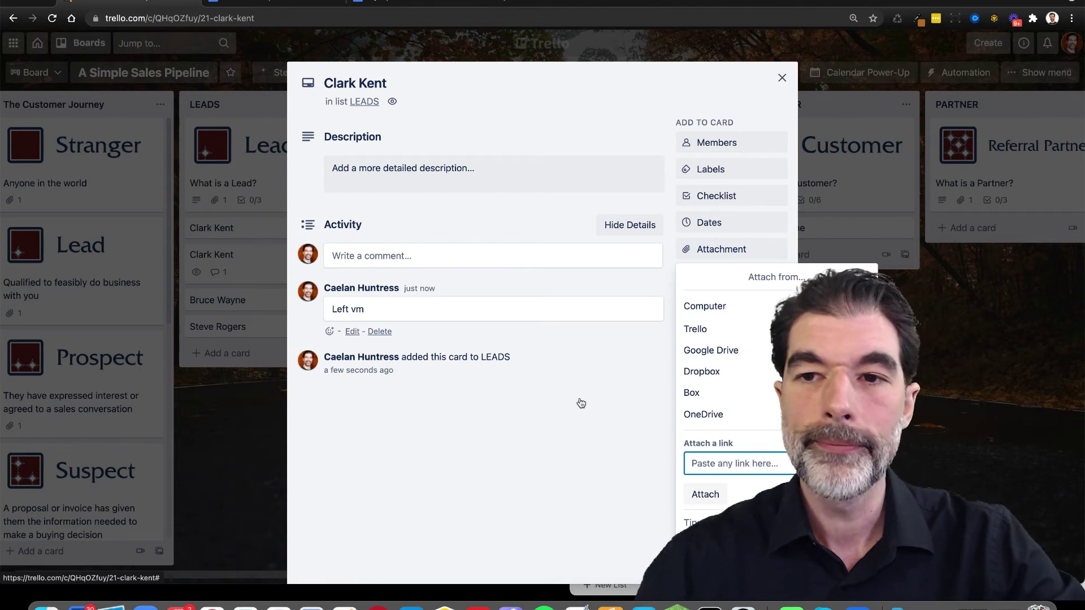
click(570, 422)
scroll(726, 376, down, 3)
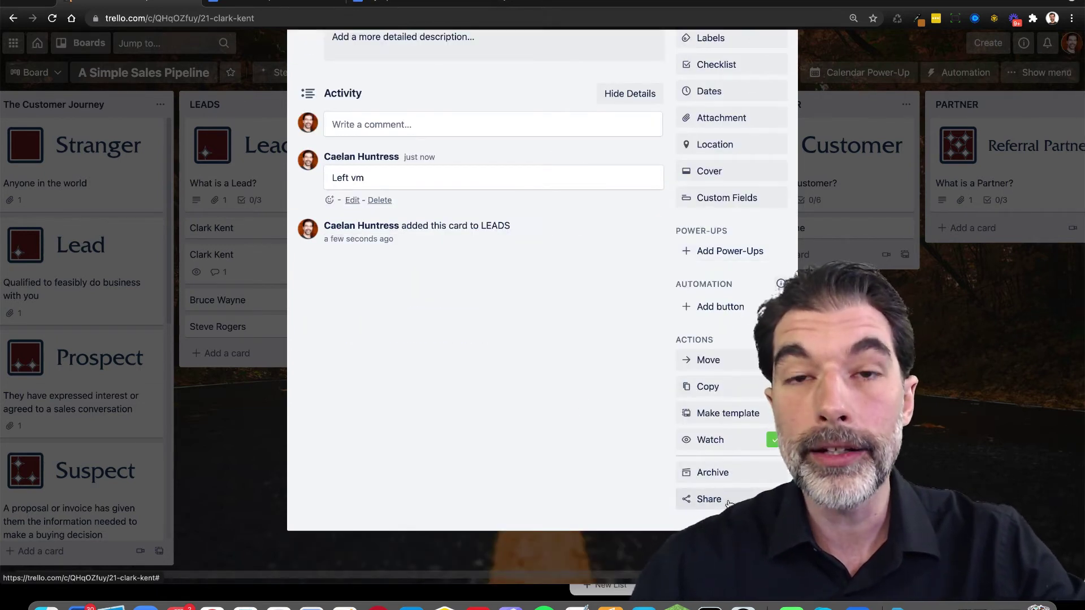
click(728, 502)
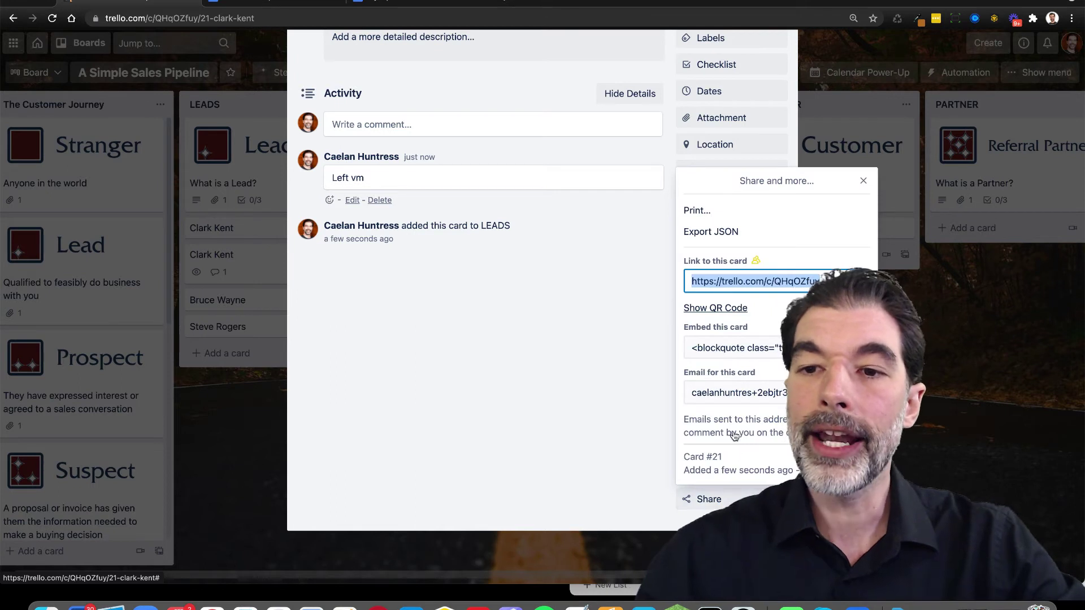
click(726, 392)
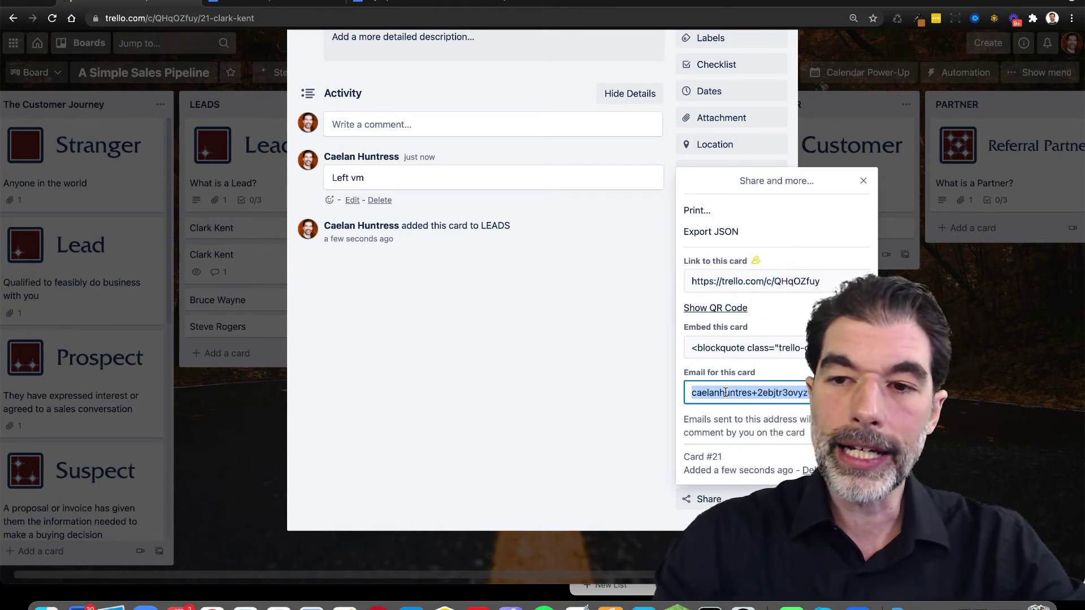
scroll(507, 438, up, 3)
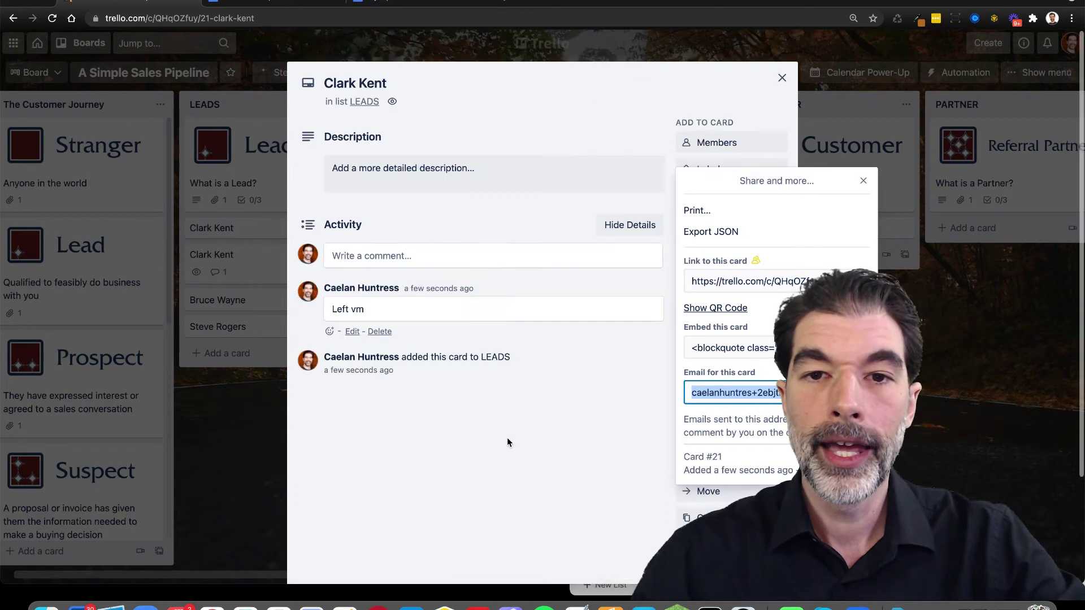
click(462, 458)
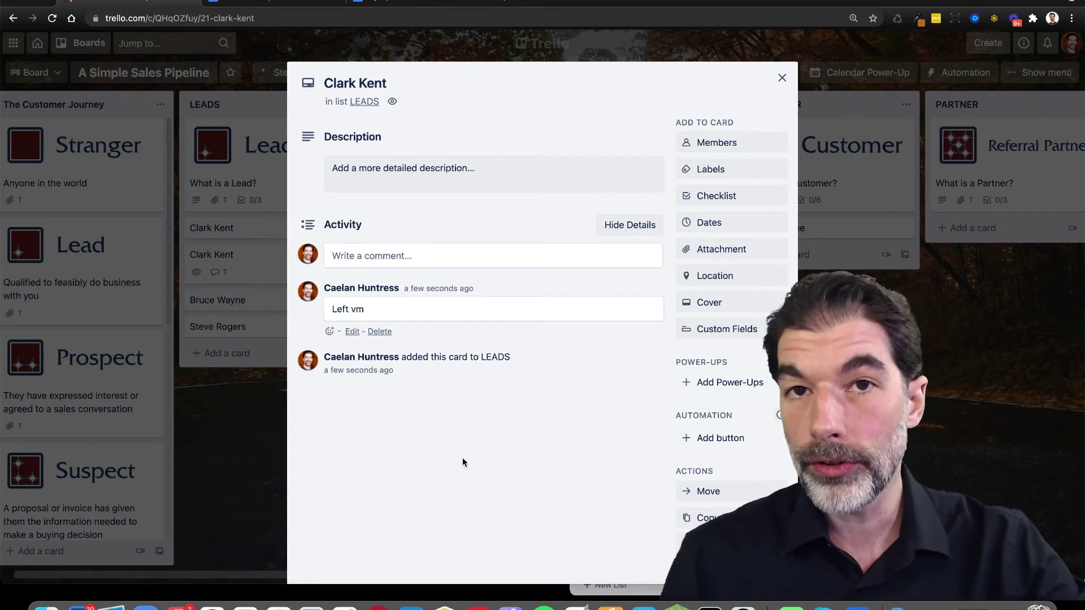
scroll(628, 456, down, 5)
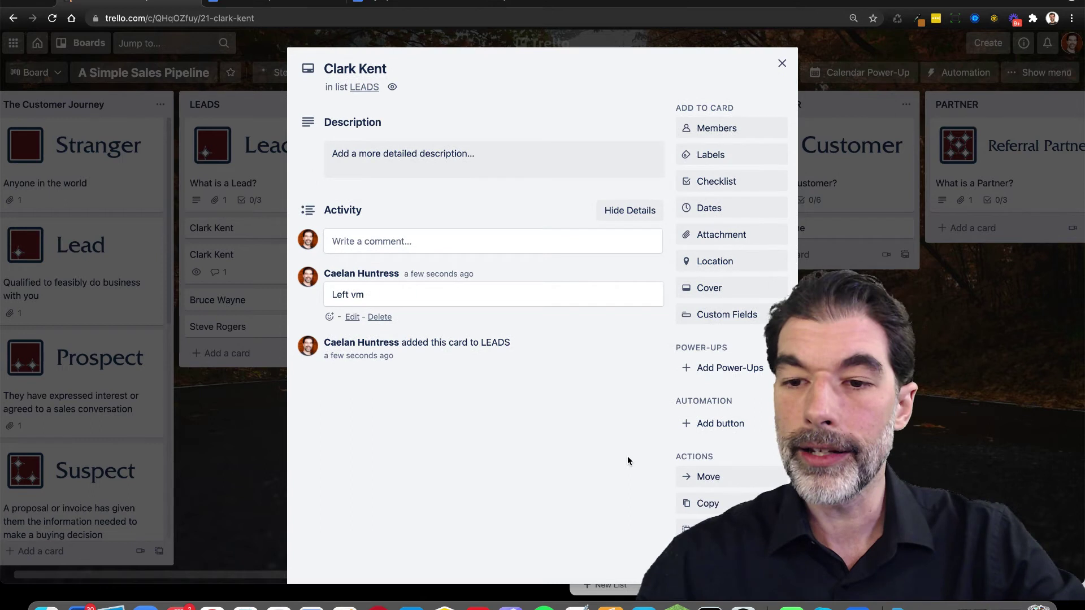
click(709, 499)
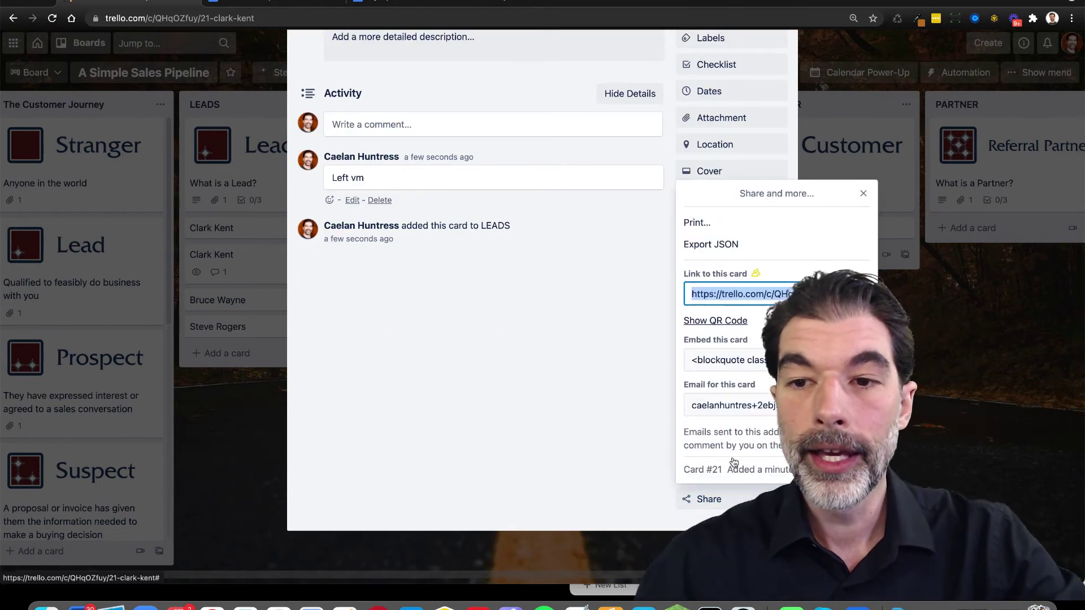
click(722, 414)
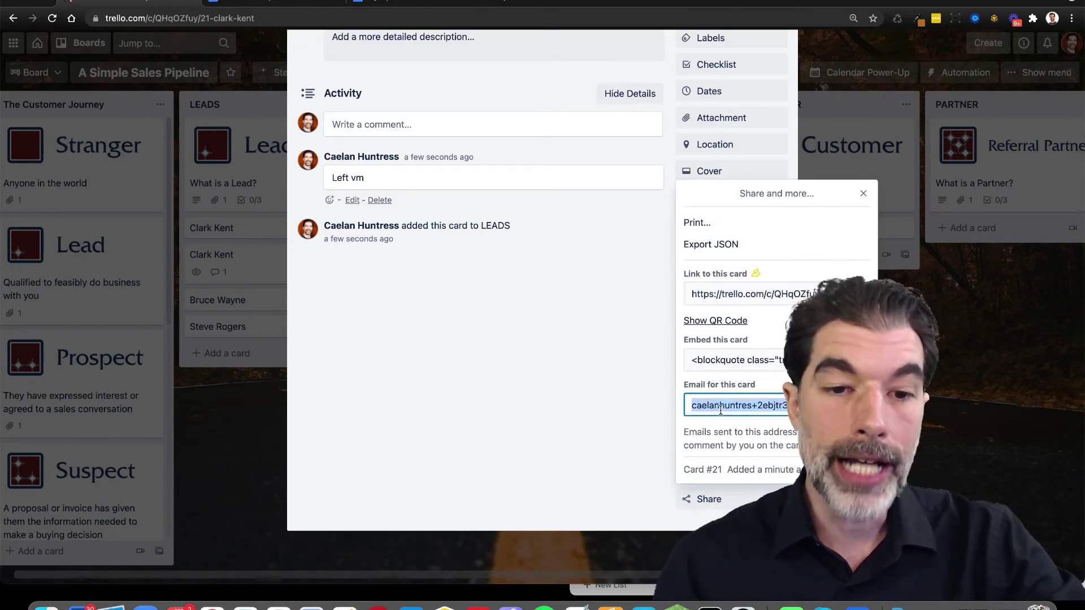
scroll(371, 447, up, 5)
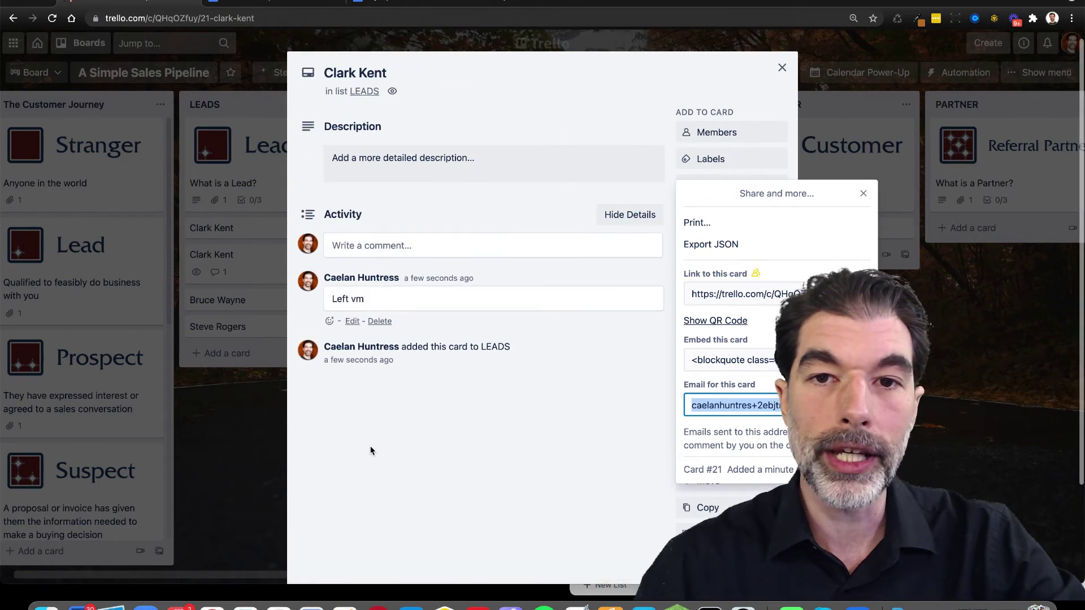
click(220, 473)
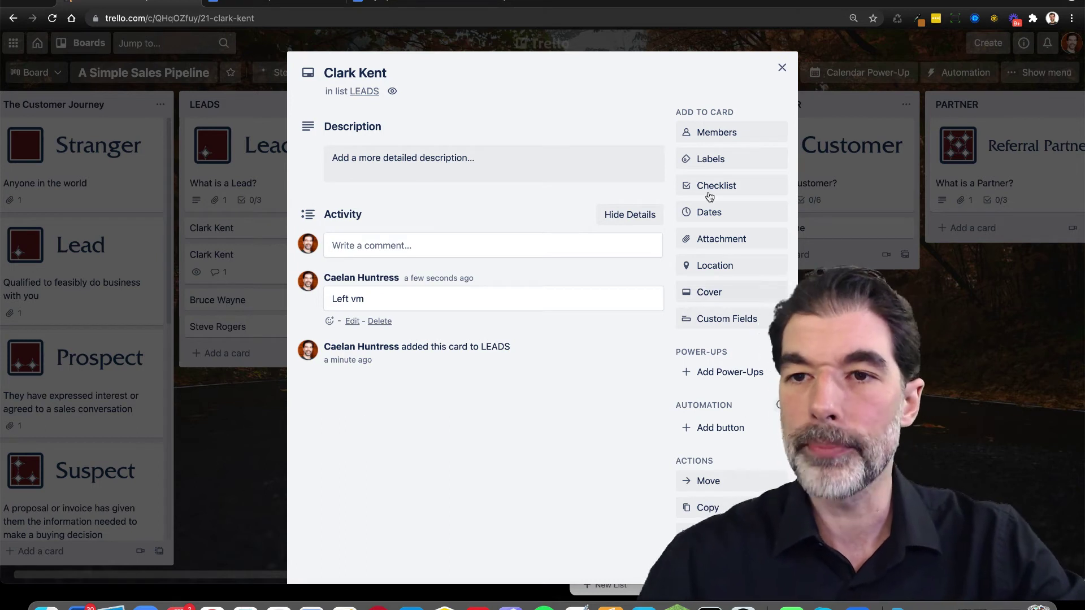
Rename the green label to 'Offer 1' and the yellow label to 'Offer 2'
click(718, 159)
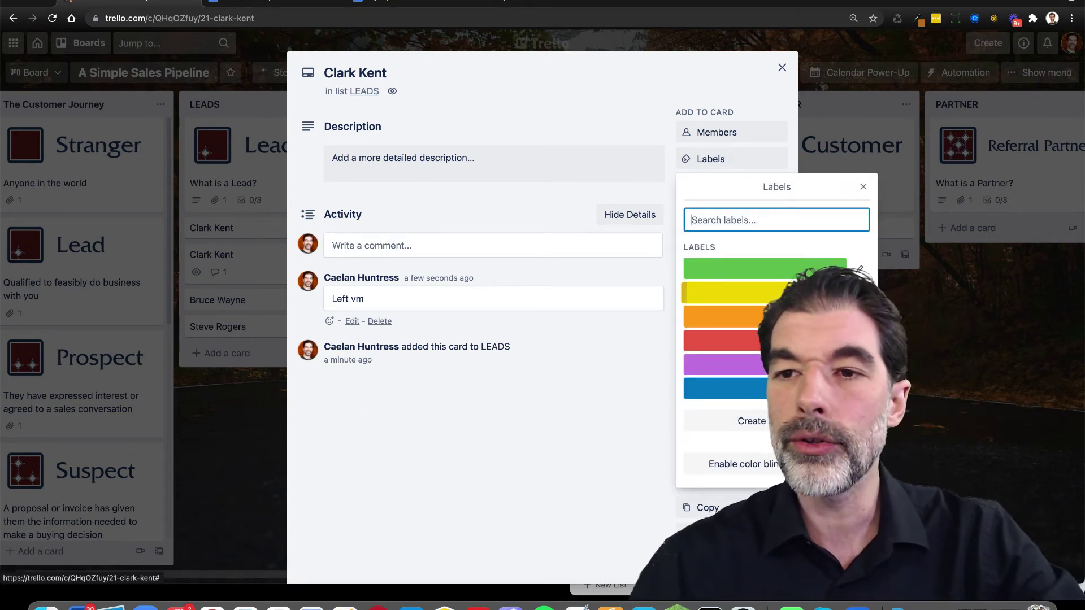
click(860, 270)
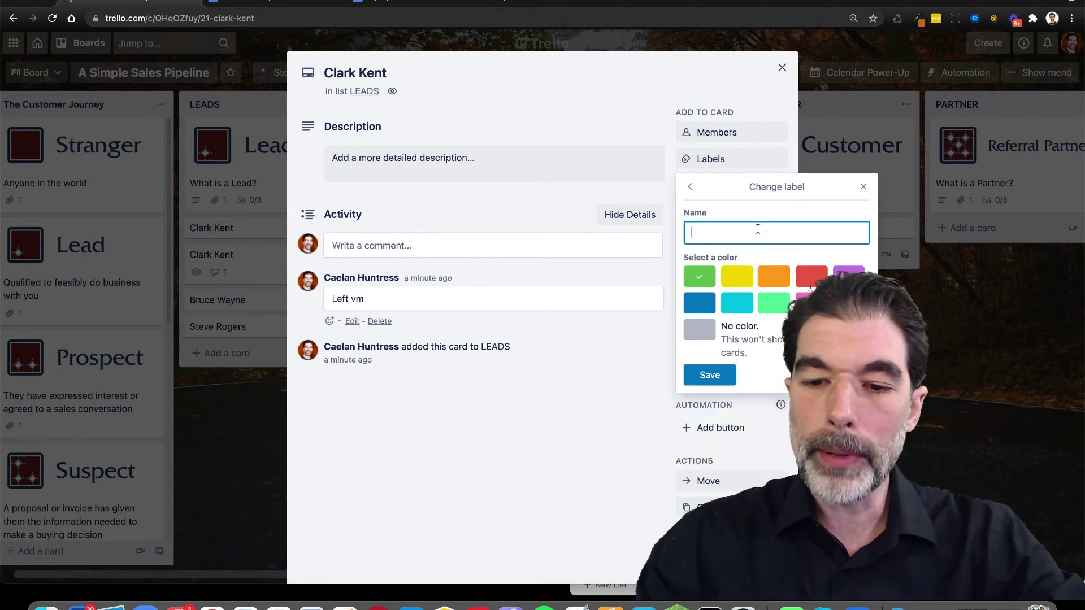
text(Offer 1)
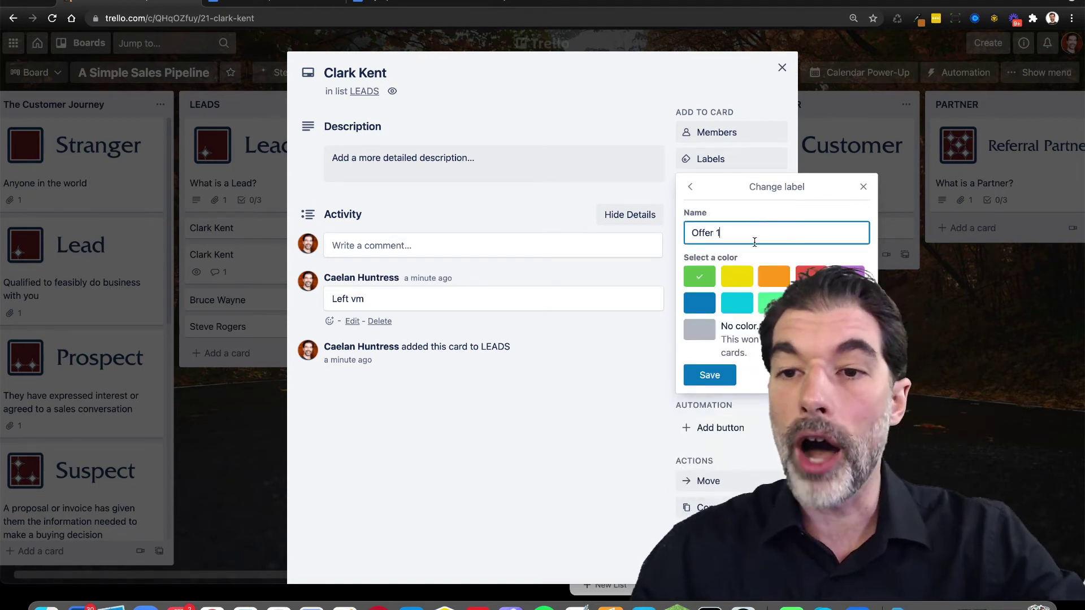
click(710, 375)
click(859, 293)
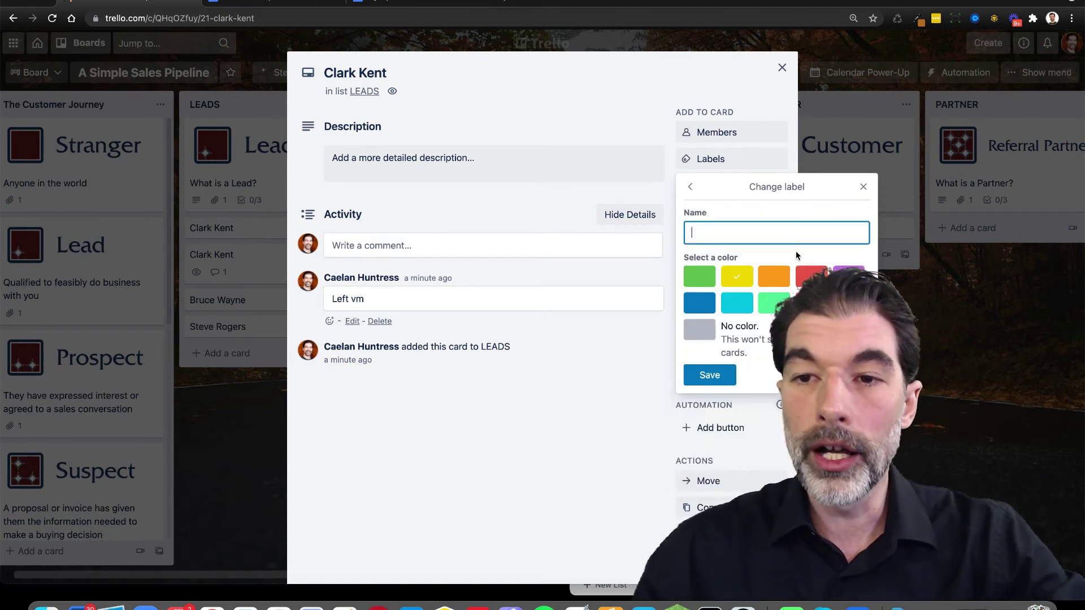
text(Offer 2)
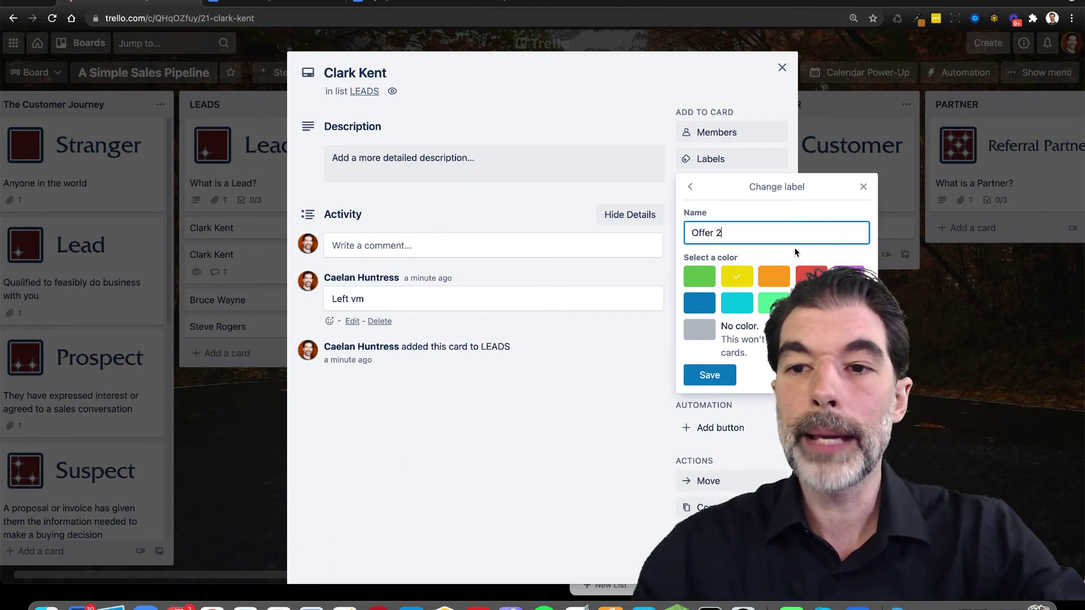
click(710, 375)
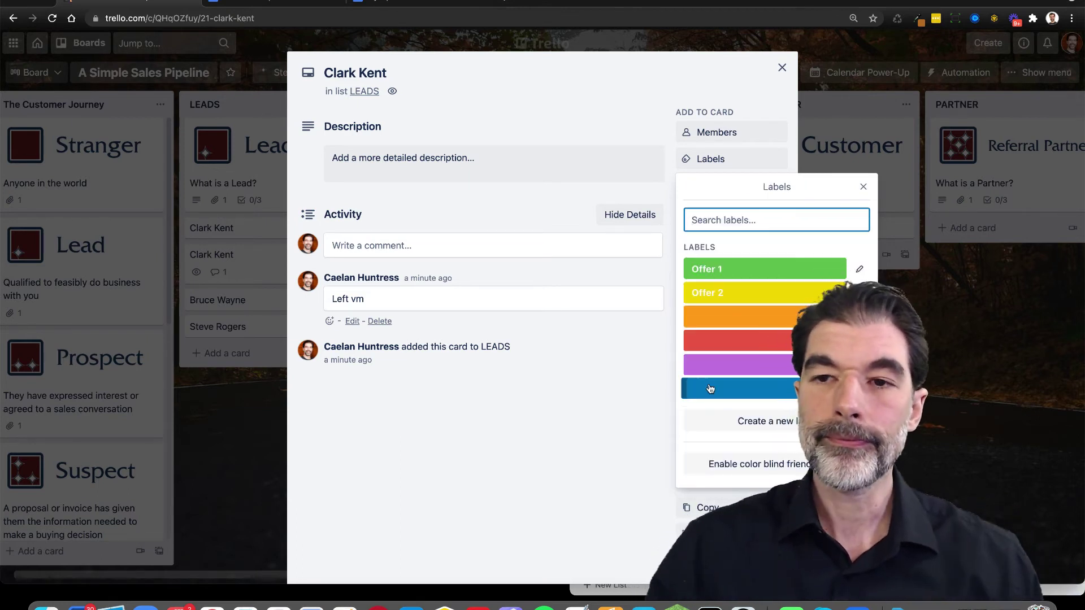
Tag the current lead card with Offer 1 and the second lead card with Offer 2
click(728, 276)
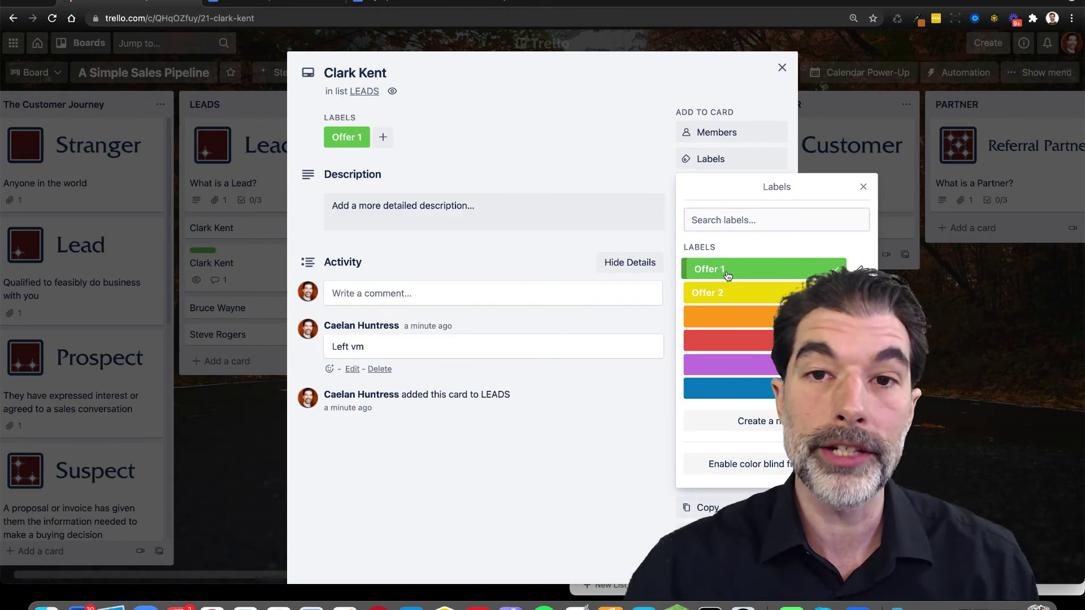
click(235, 441)
click(236, 412)
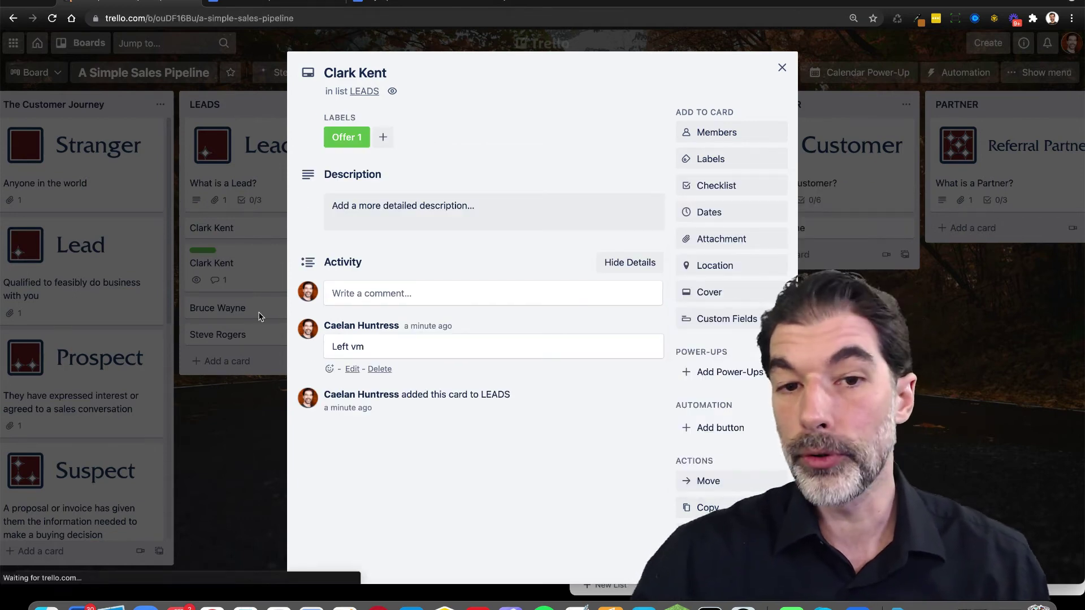
click(254, 305)
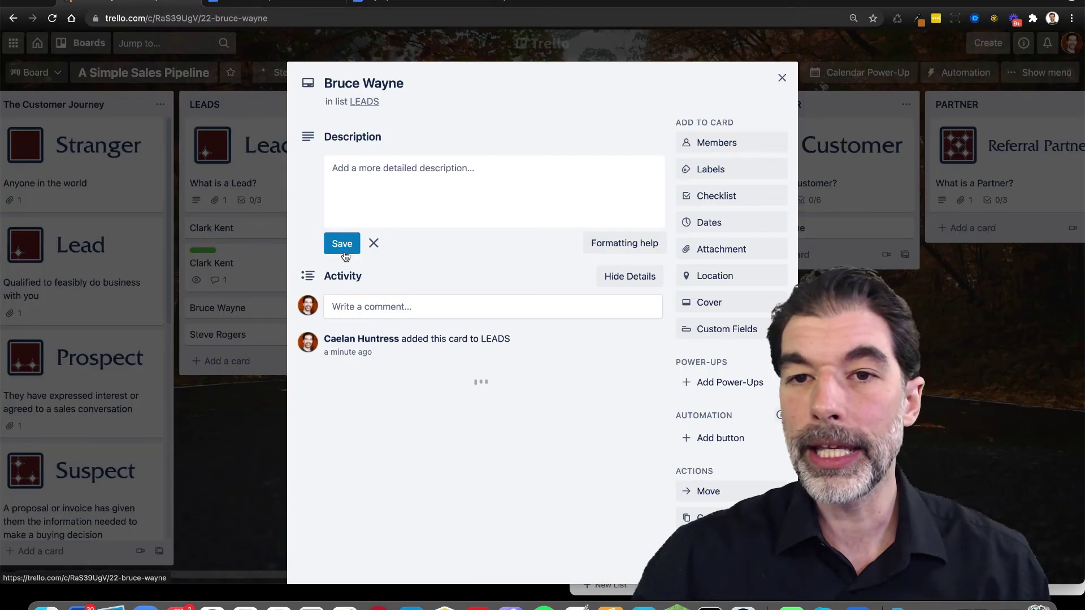
click(704, 171)
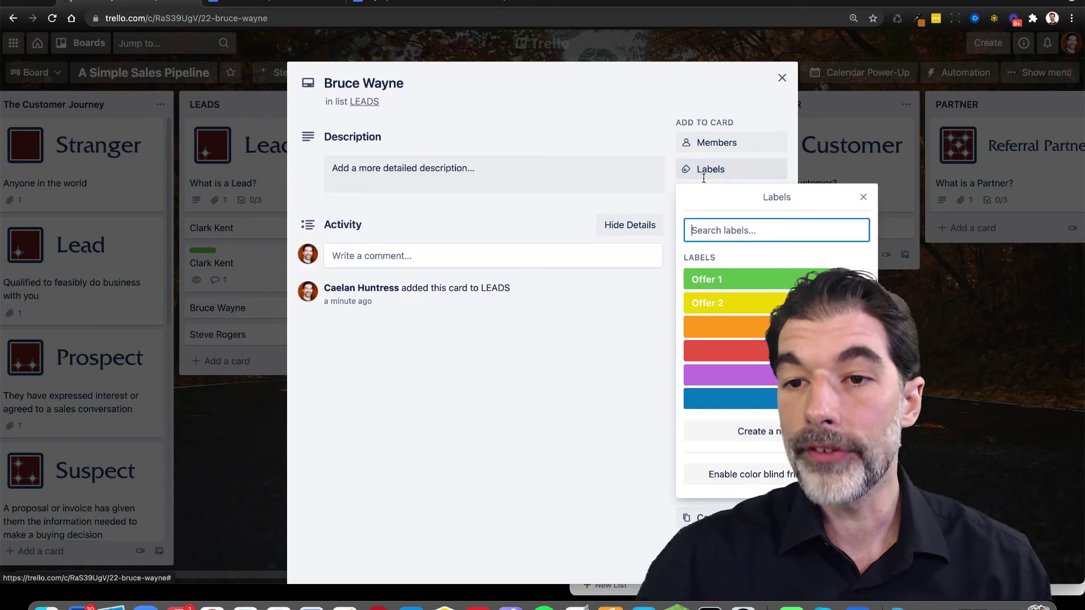
click(726, 305)
click(945, 290)
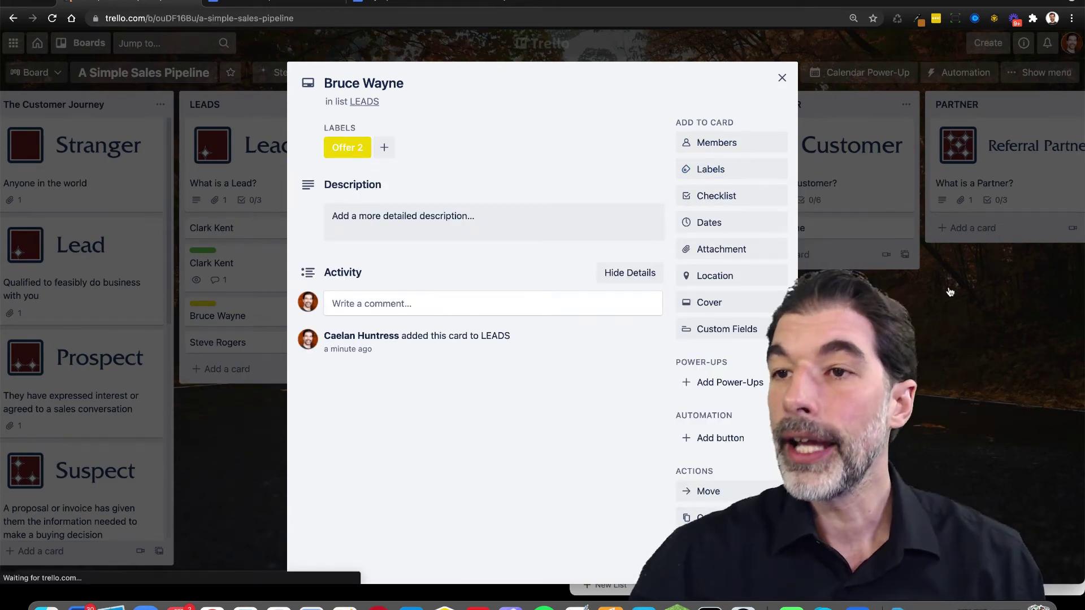
click(949, 290)
click(1043, 73)
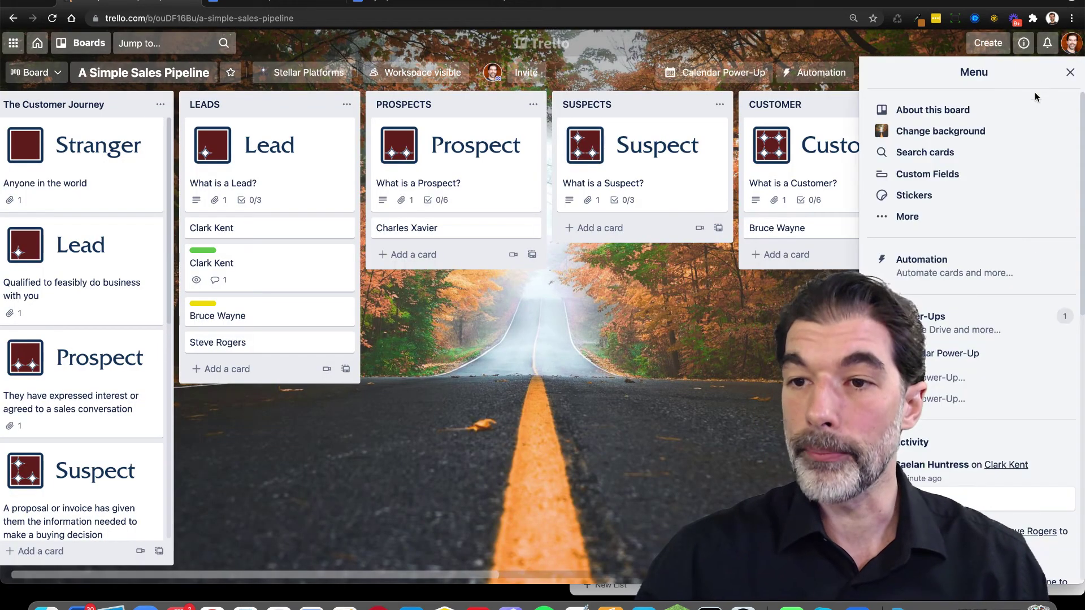
Filter the board's cards to those labelled Offer 2 plus cards with no labels
click(950, 155)
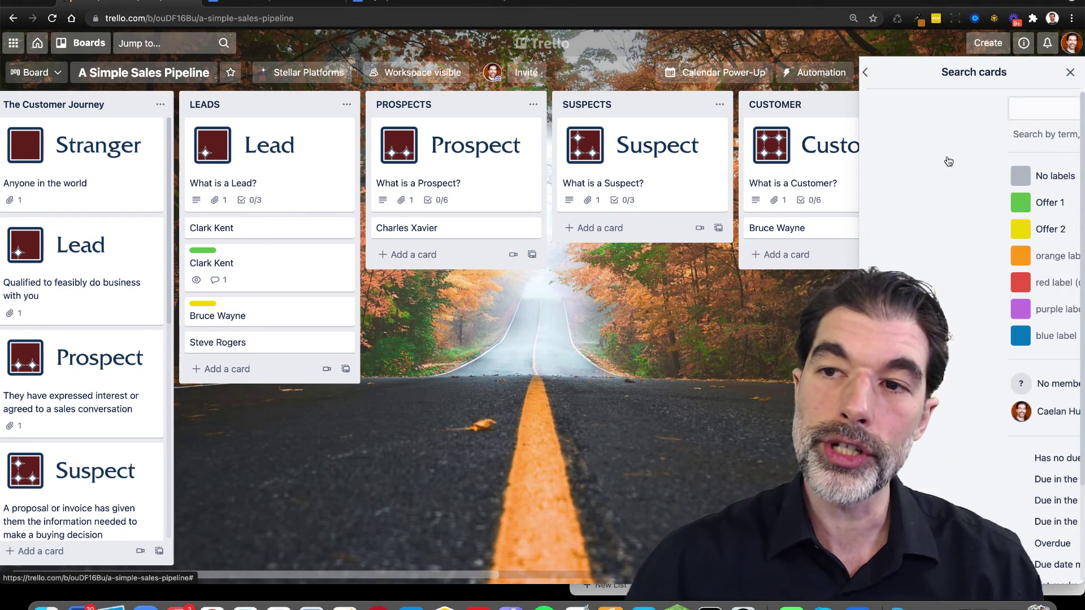
click(932, 226)
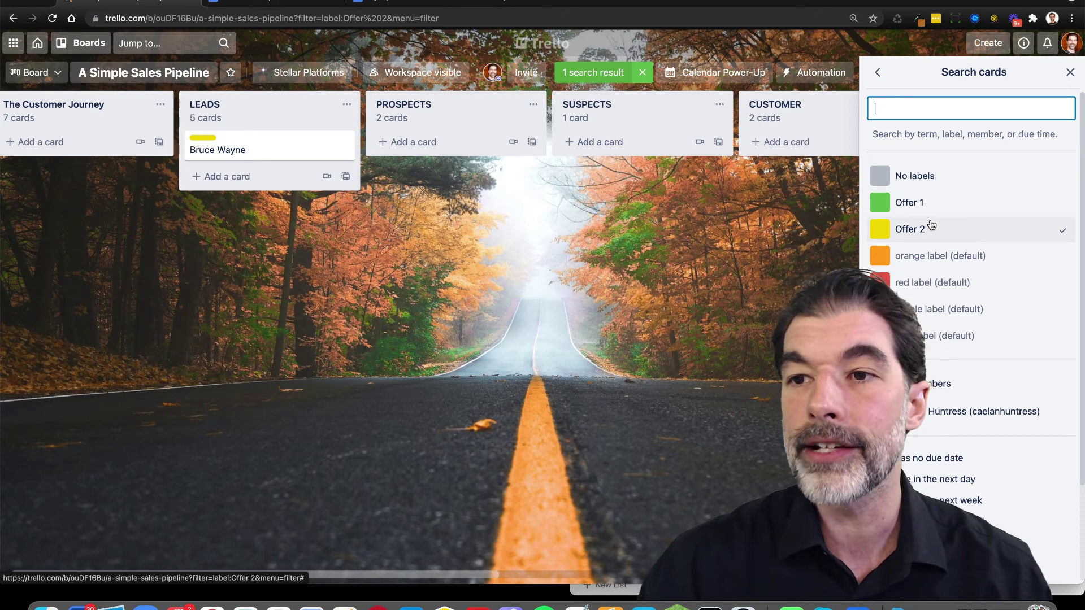
click(928, 175)
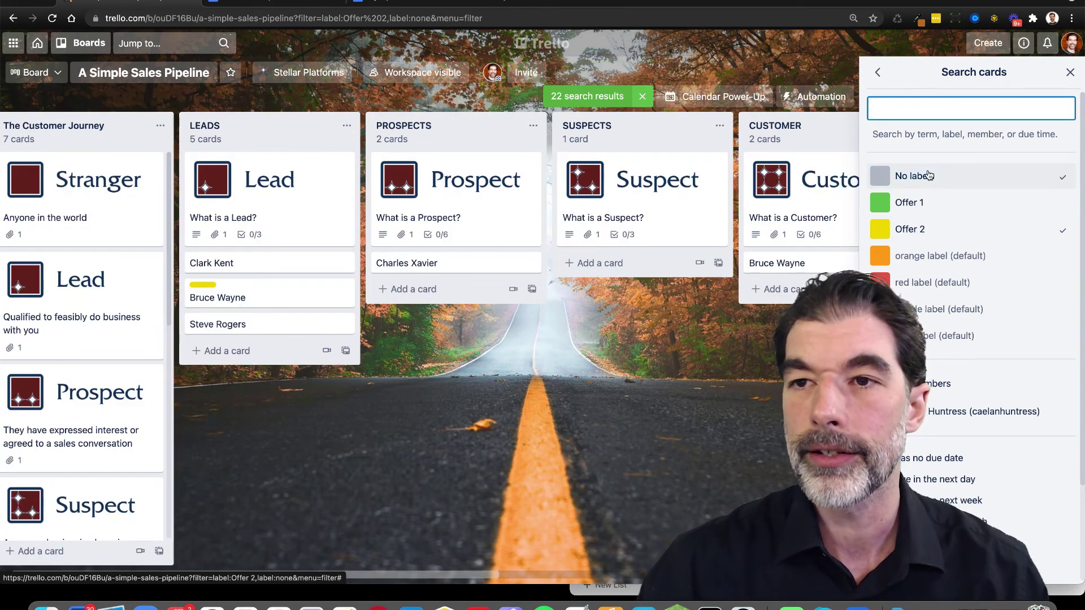
Close the board menu and clear the label filter so all cards show again
click(877, 72)
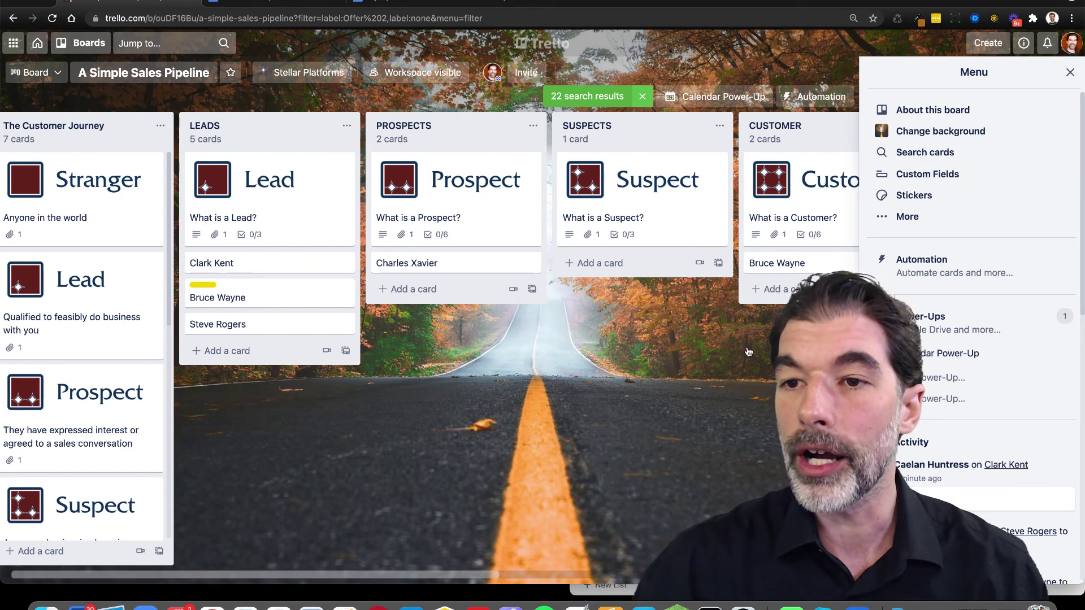
click(1070, 73)
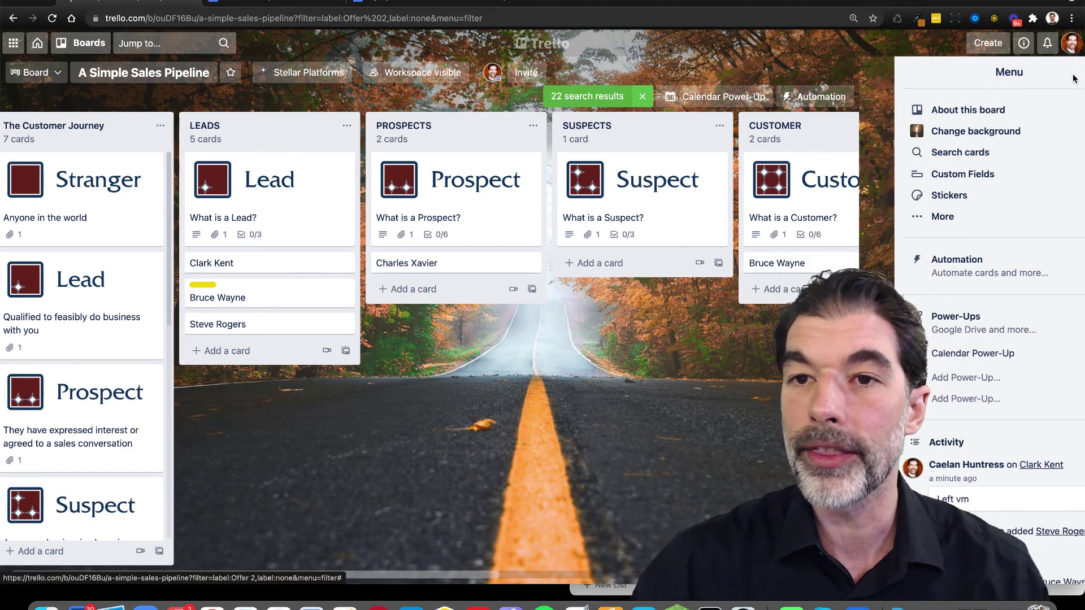
click(786, 73)
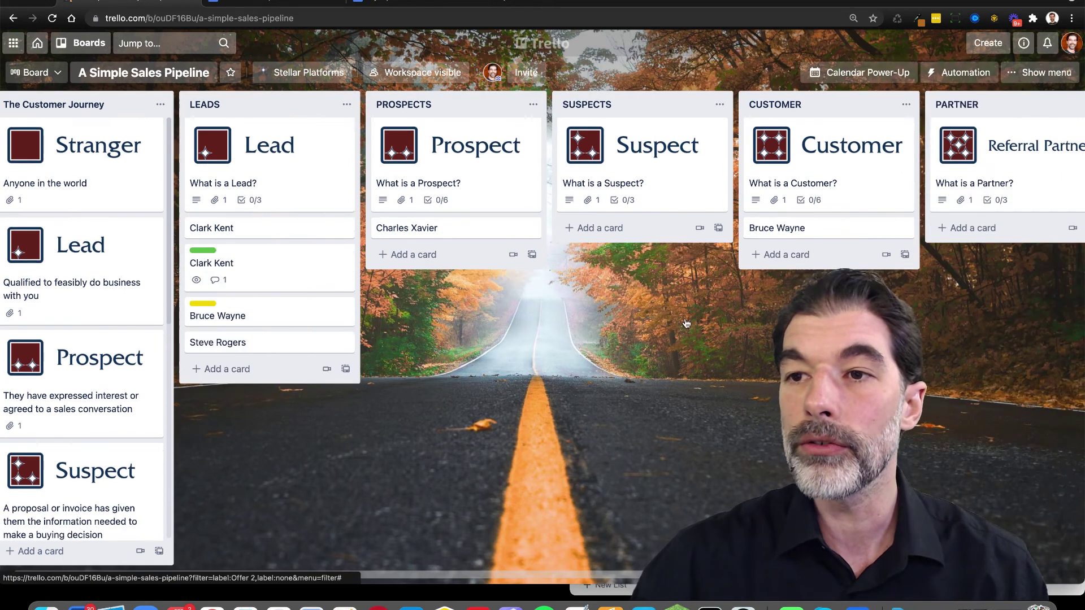
scroll(901, 146, right, 6)
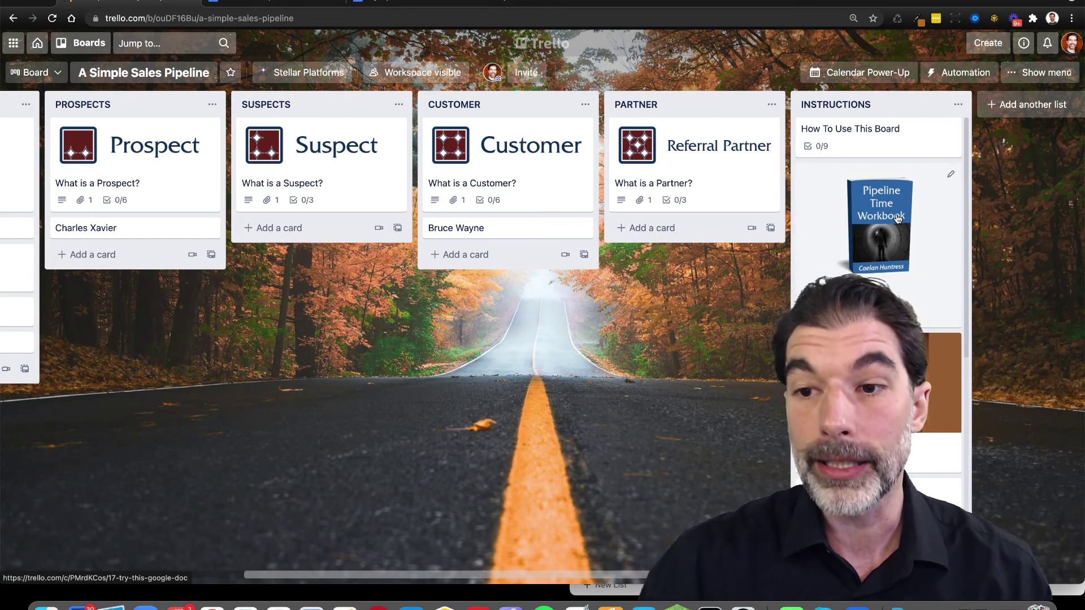
scroll(899, 219, down, 2)
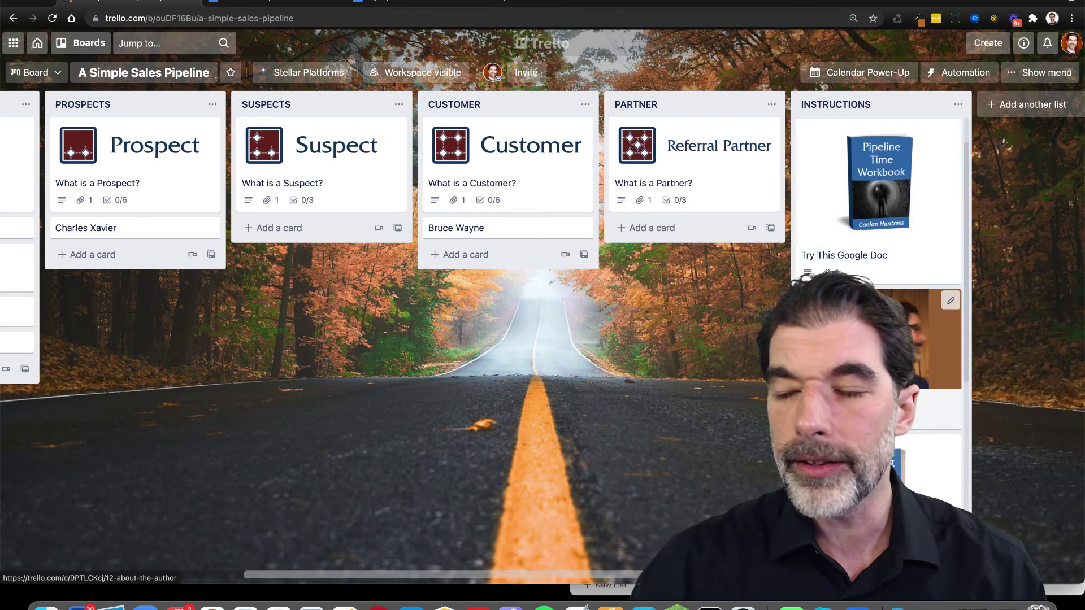
scroll(904, 339, down, 5)
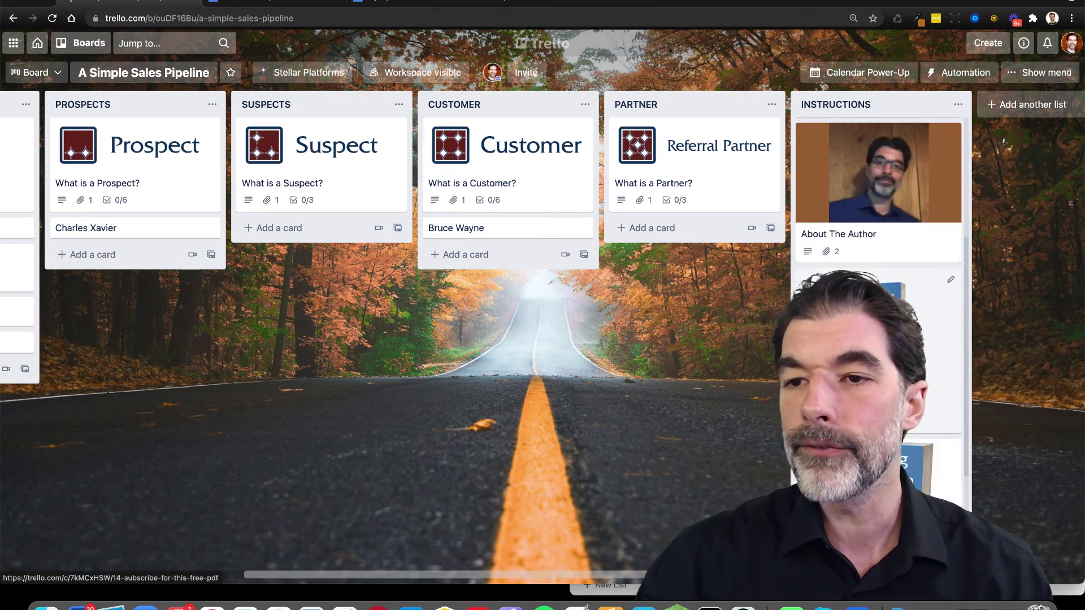
scroll(879, 254, down, 1)
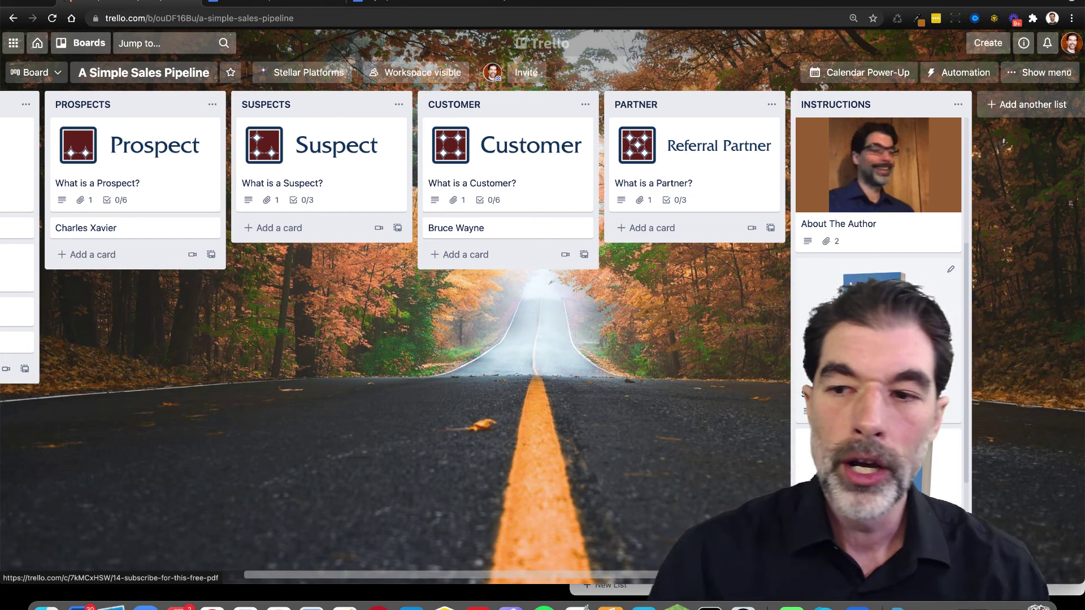
scroll(906, 360, down, 3)
scroll(906, 360, down, 1)
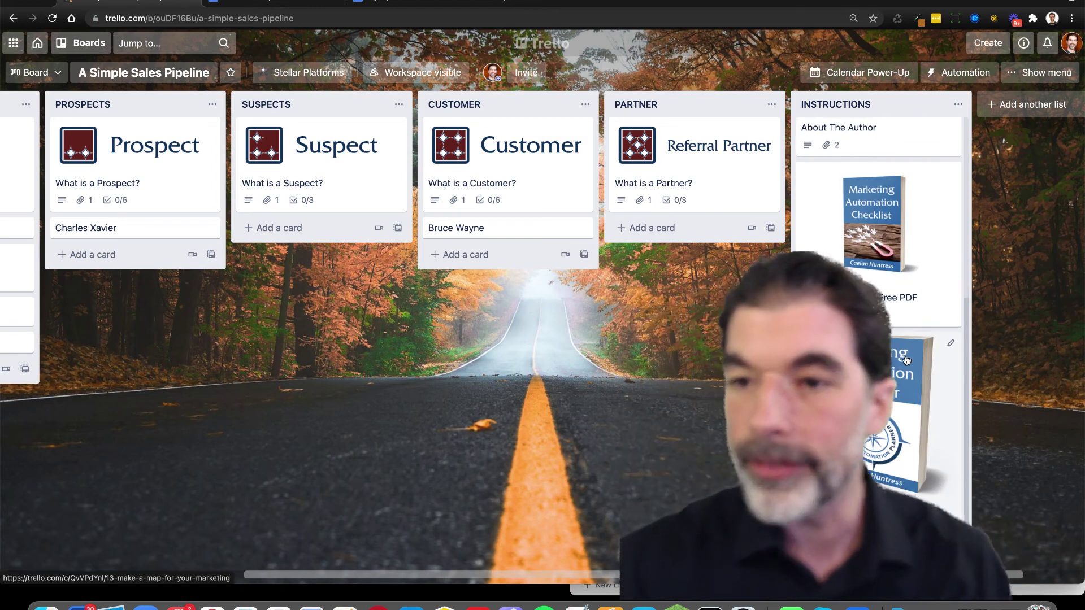
scroll(954, 217, left, 3)
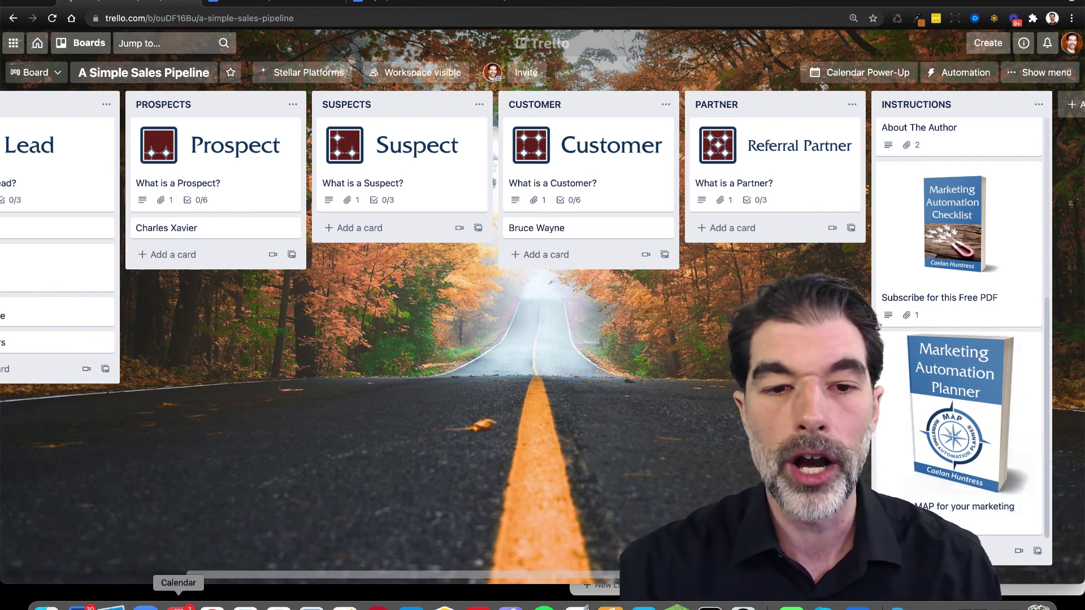
scroll(147, 565, left, 5)
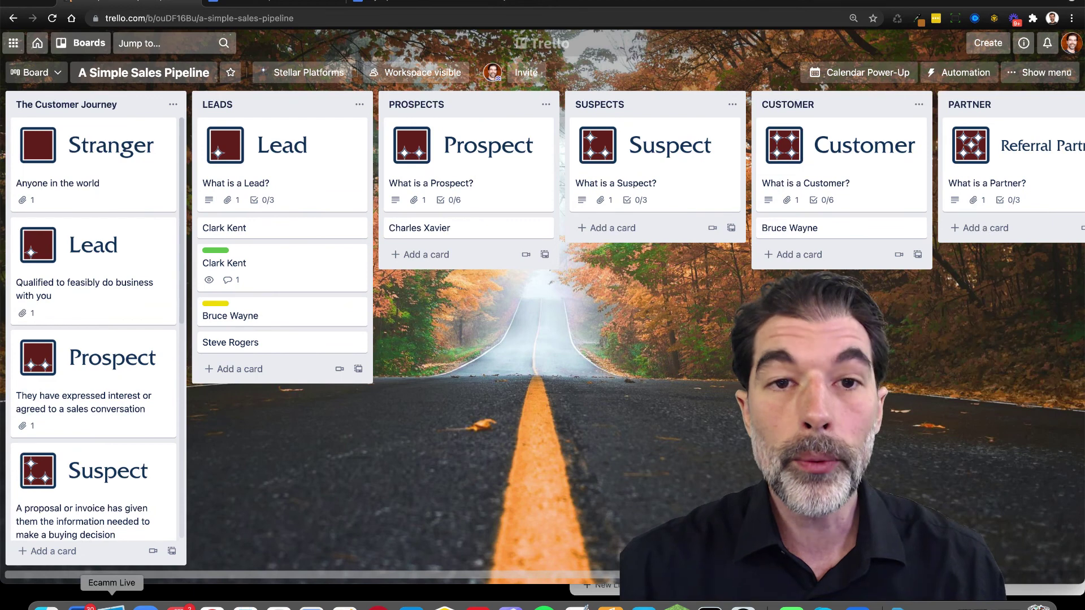